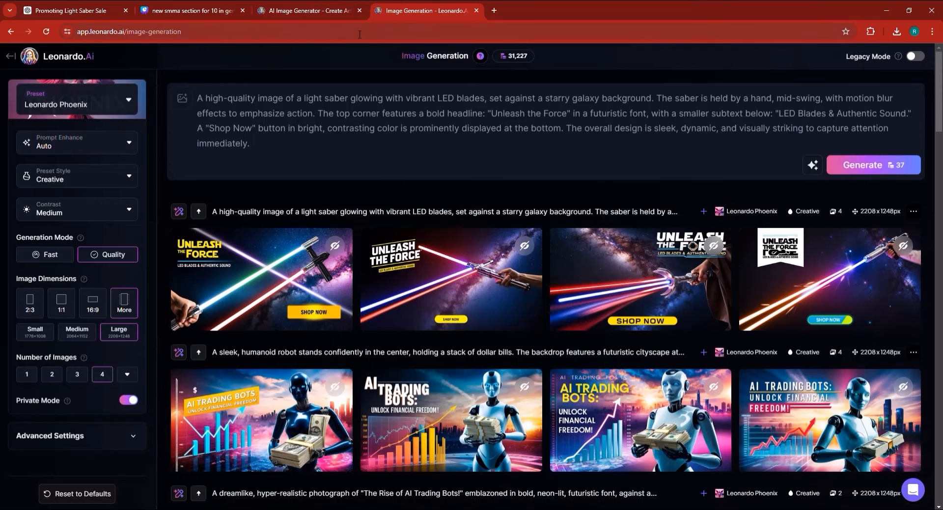
Close the extra AI Image Generator browser tab and reopen the Image Generation tool from the Leonardo.Ai home page
left_click(359, 10)
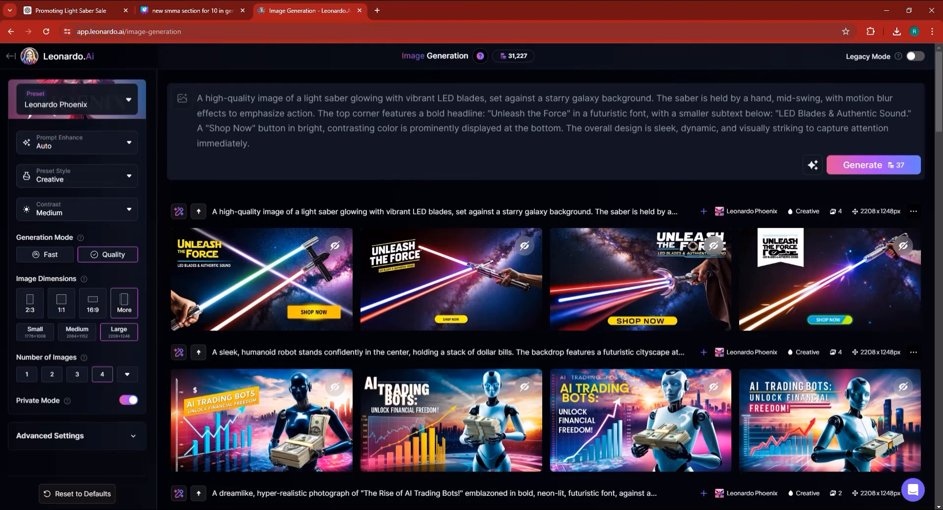
left_click(9, 56)
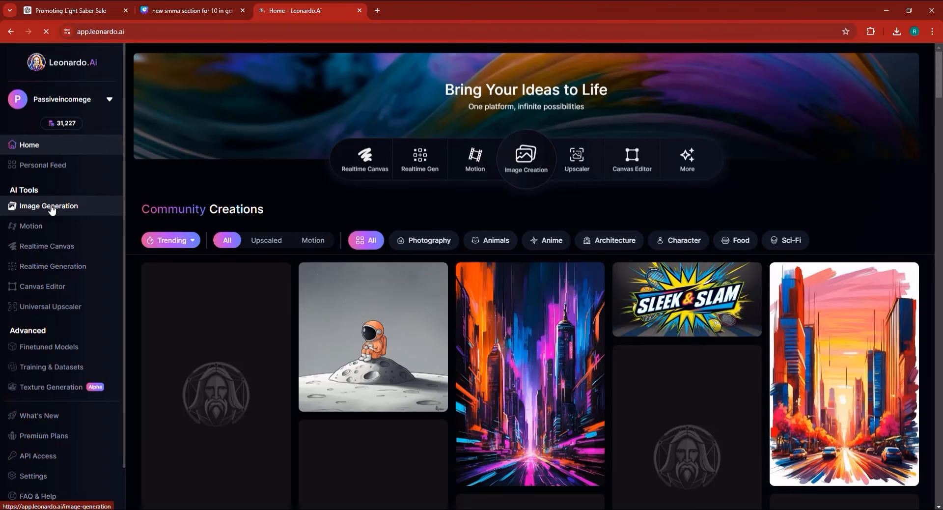
left_click(51, 207)
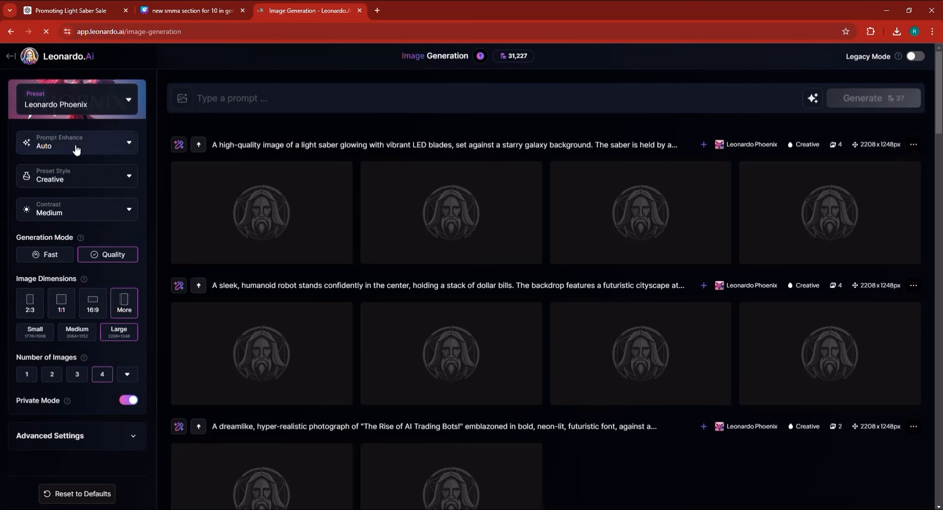
Set the preset style for image generation to Stock Photo
left_click(74, 180)
scroll(112, 260, "down", 3)
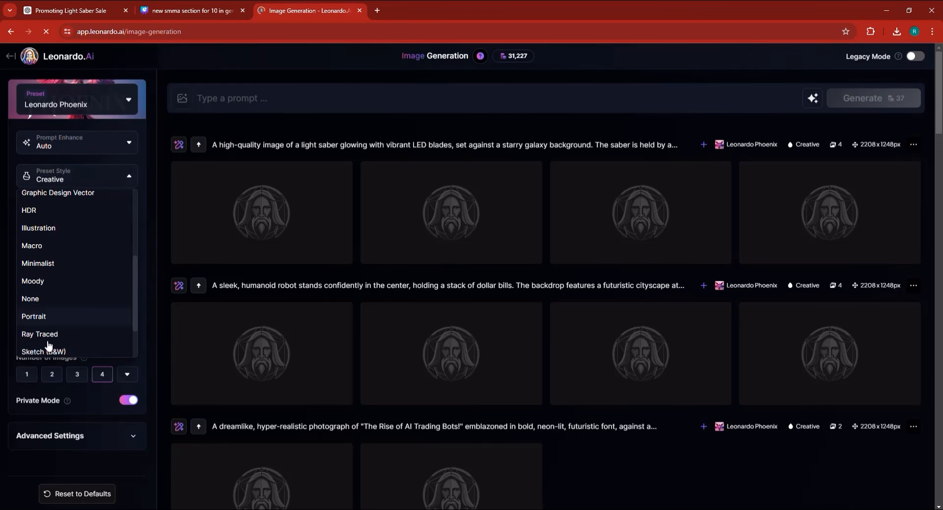
scroll(49, 346, "down", 1)
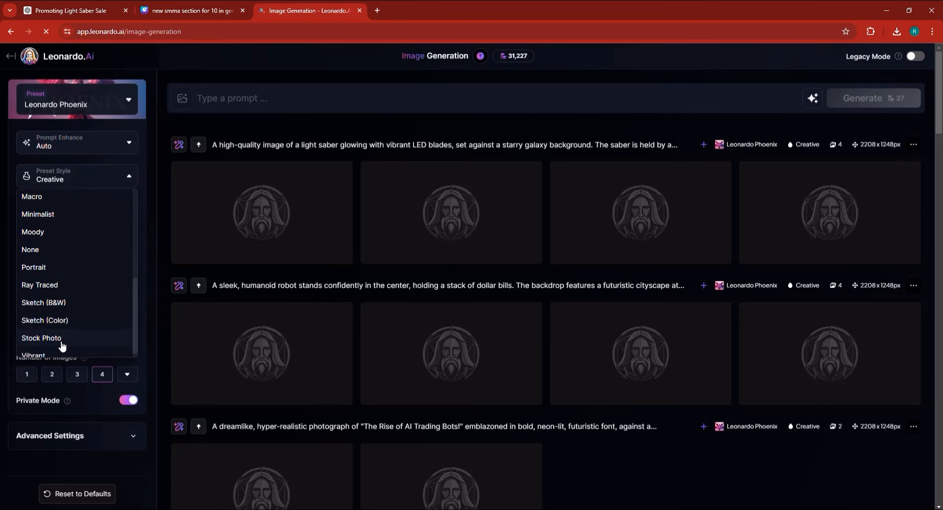
left_click(62, 339)
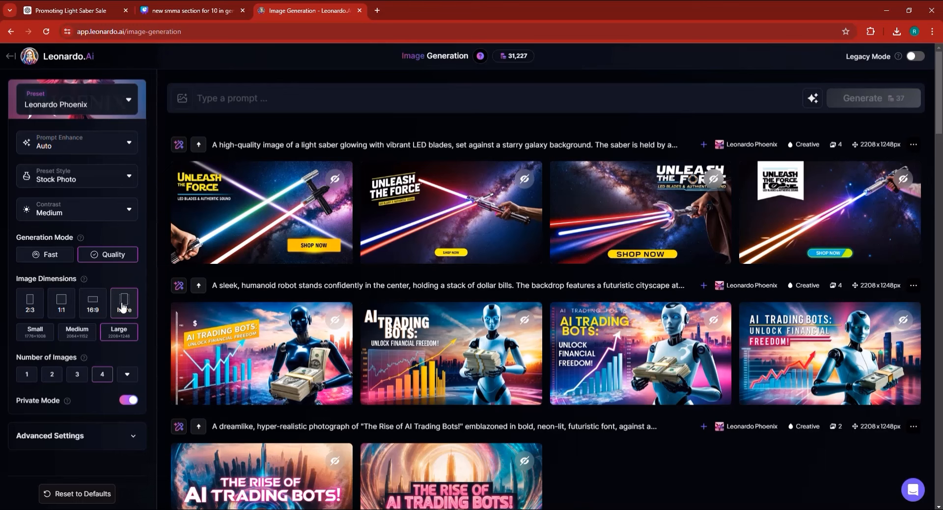
Set the image aspect ratio to 4:5 and the number of images to 2
left_click(123, 307)
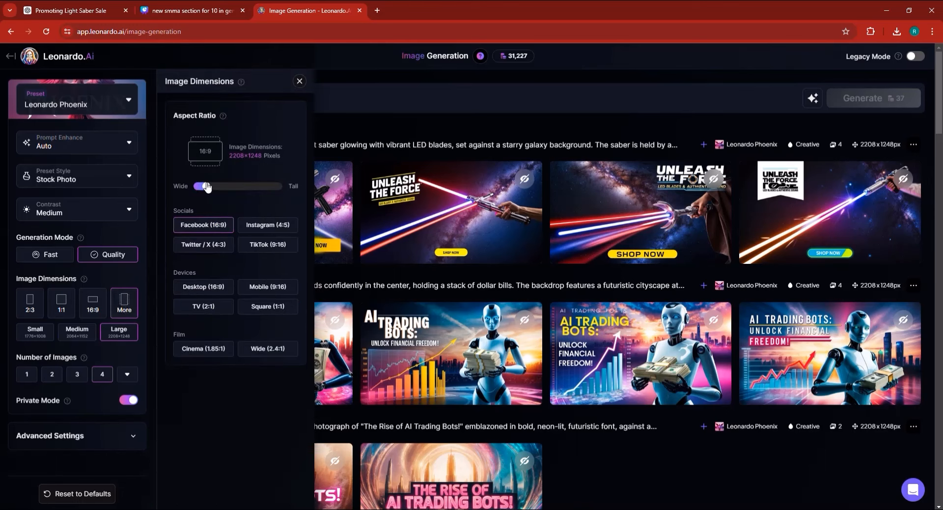
left_click(248, 187)
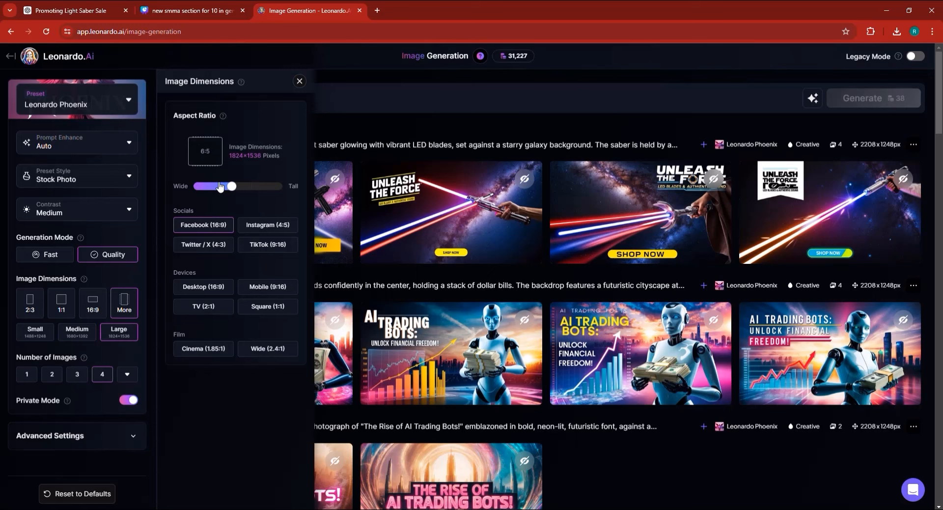
mouse_move(231, 186)
left_mouse_down()
mouse_move(261, 188)
mouse_move(246, 188)
left_mouse_up()
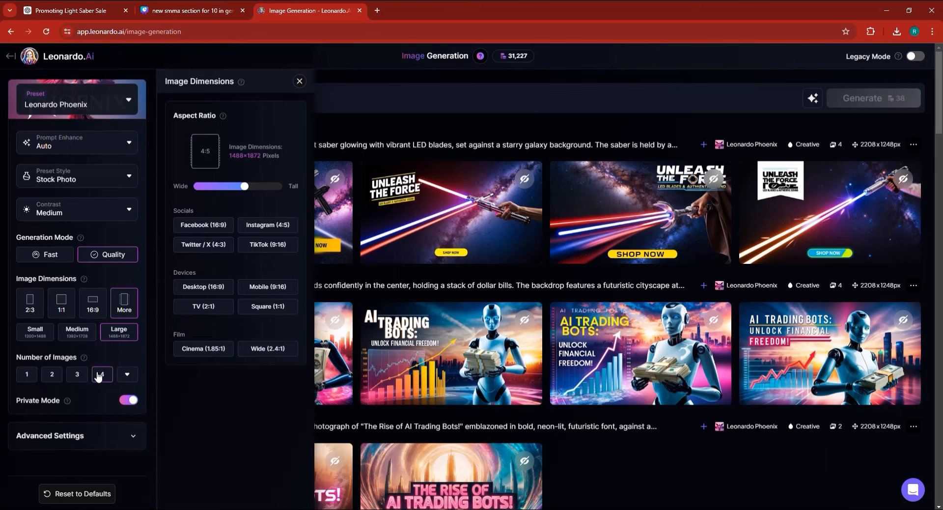
left_click(53, 379)
left_click(299, 81)
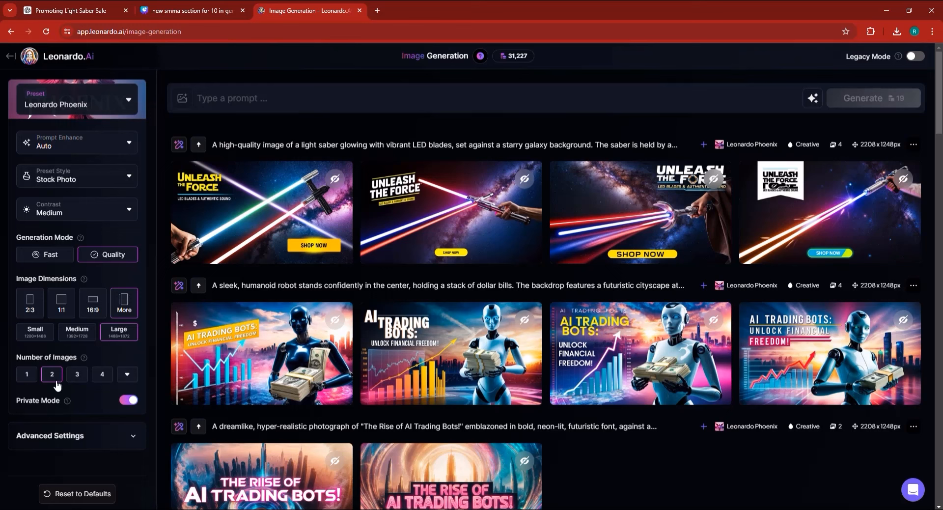
Expand the advanced generation settings, leaving the image count unchanged, and switch to the Prompts document in Word
left_click(131, 380)
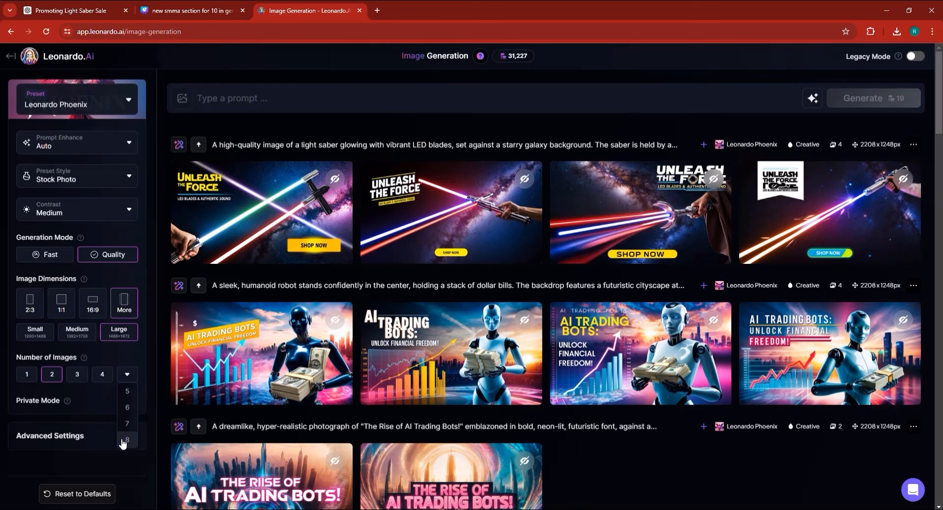
left_click(102, 427)
left_click(101, 425)
left_click(232, 101)
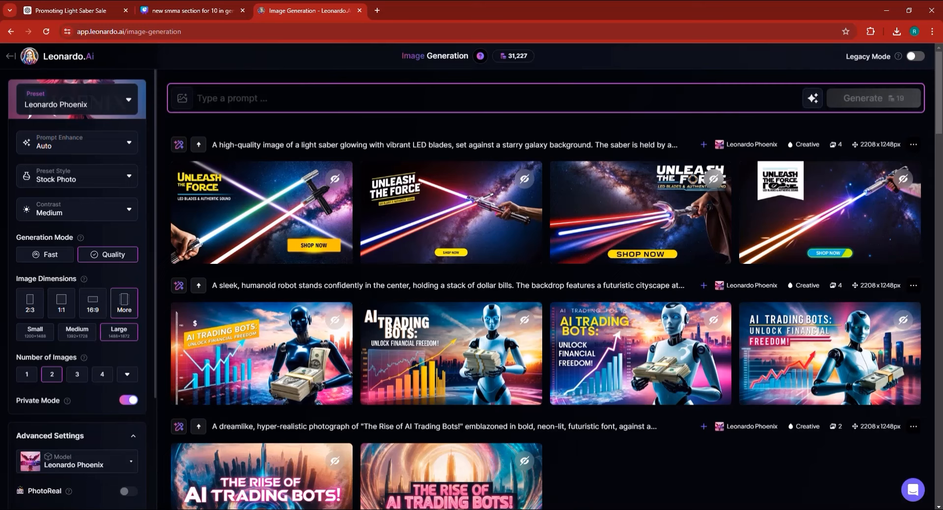
key("alt+Tab")
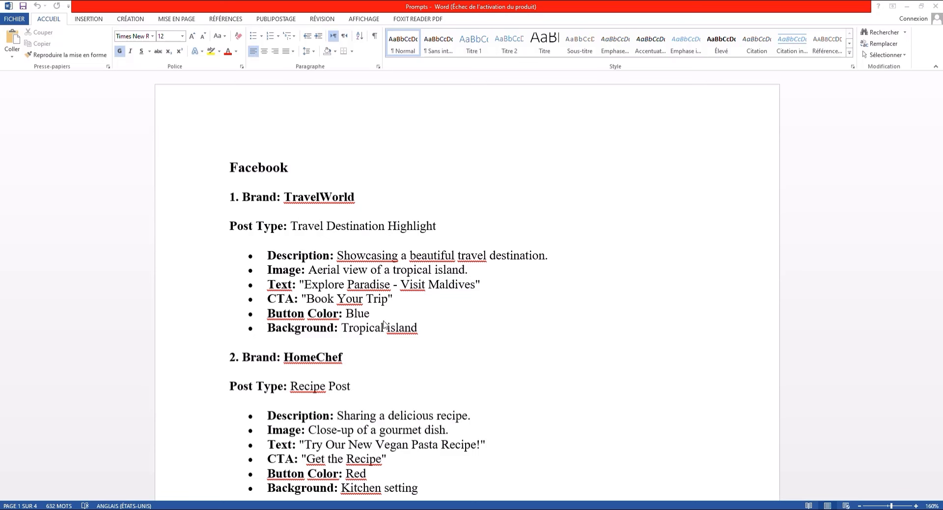
double_click(360, 329)
triple_click(360, 329)
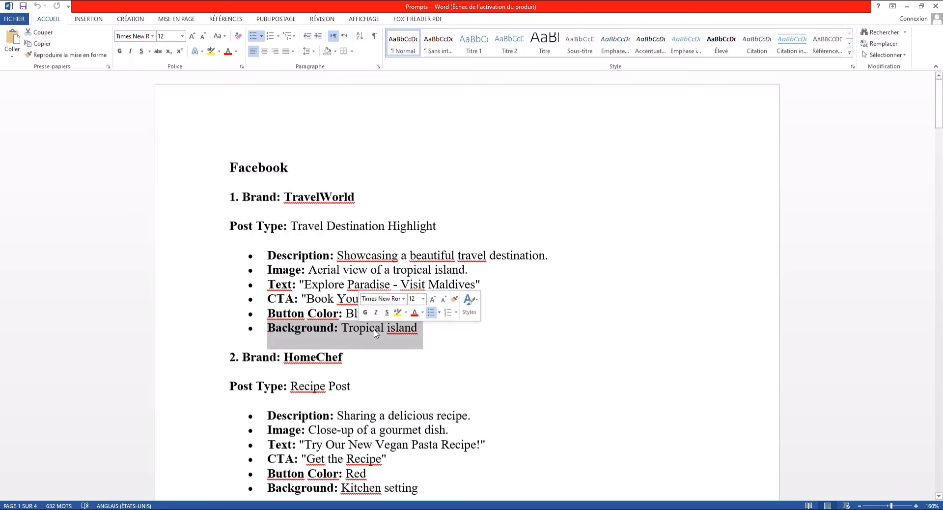
key("BackSpace")
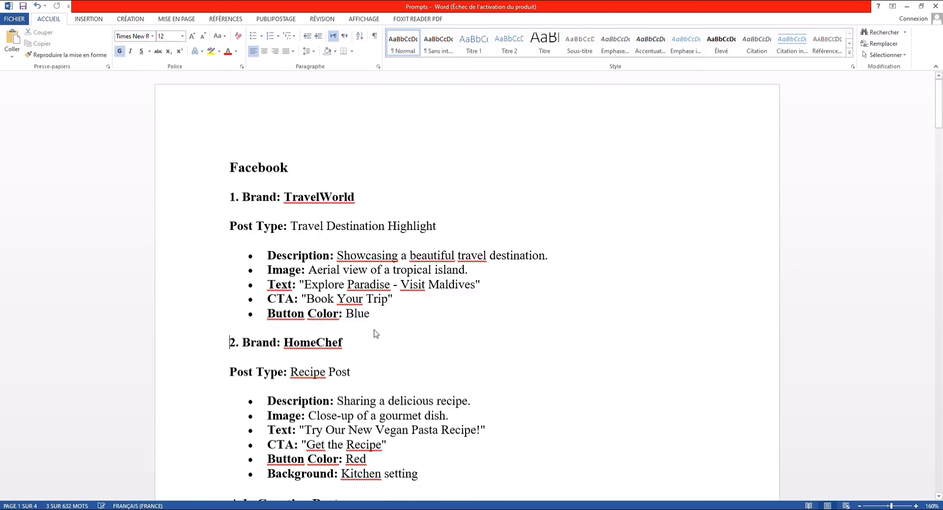
key("BackSpace")
key("Return")
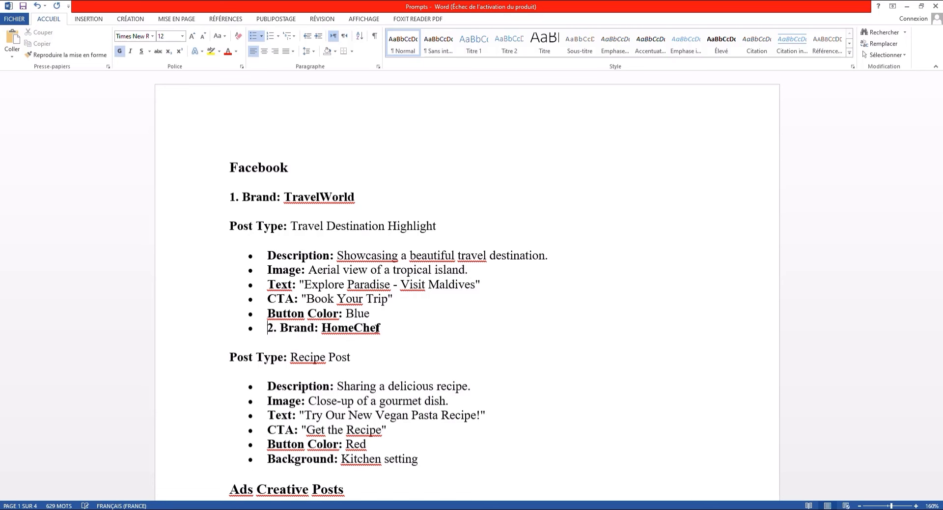
key("Return")
key("Return")
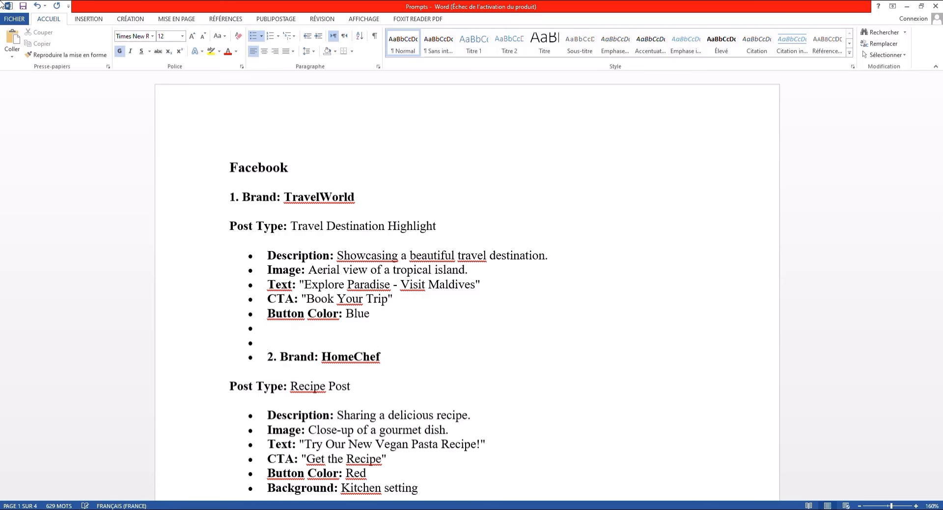
left_click(37, 6)
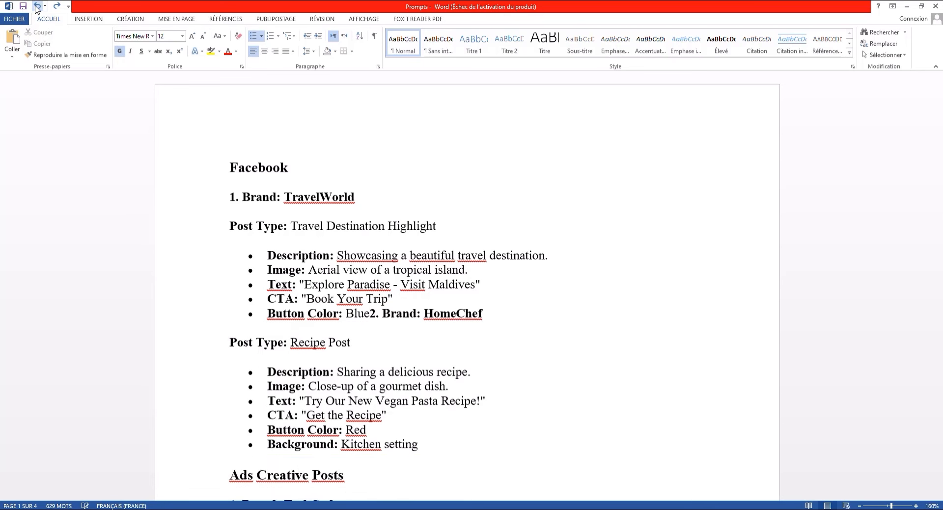
left_click(36, 6)
left_click(37, 6)
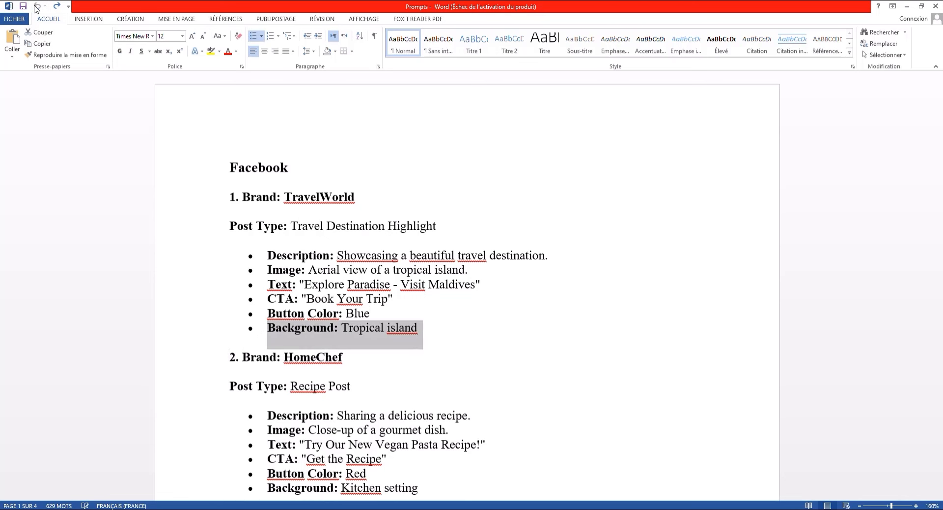
Add a blank paragraph after the TravelWorld bullet list and delete its "Background: Tropical island" line
left_click(442, 330)
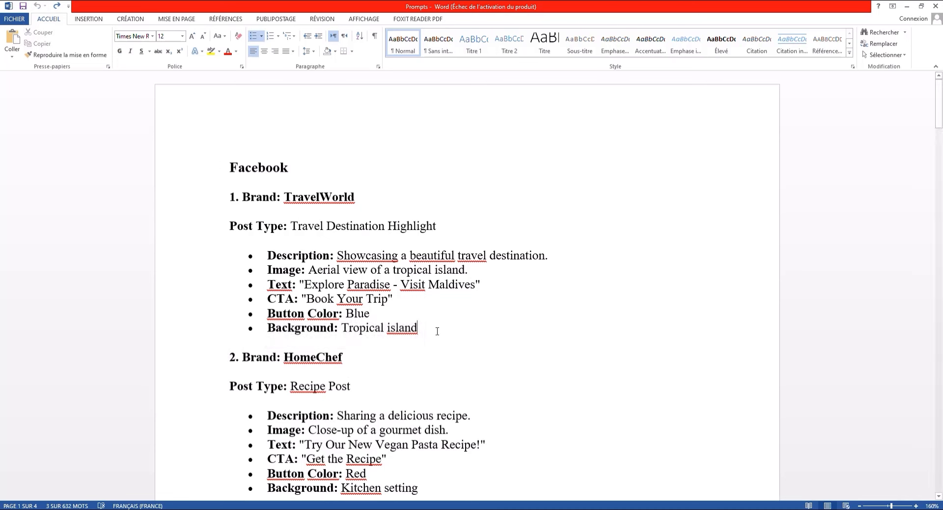
key("Return")
type("*")
key("Return")
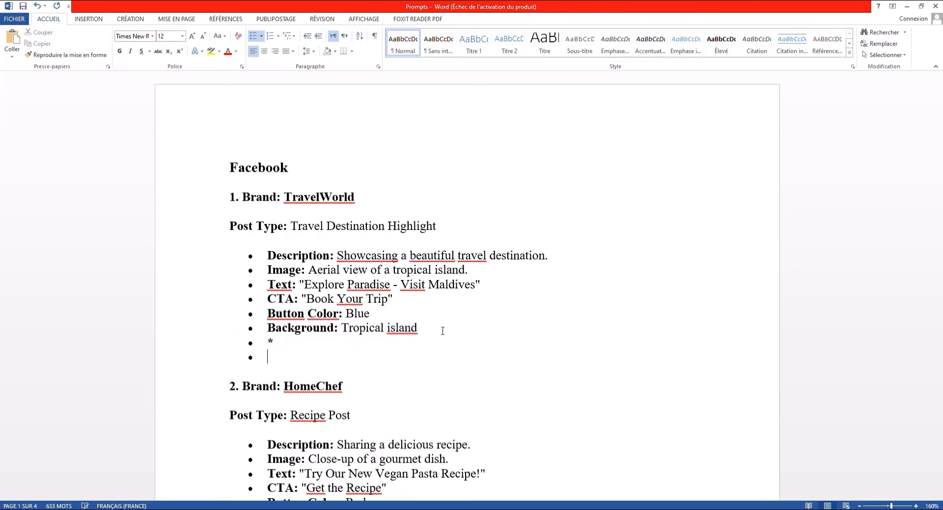
key("Return")
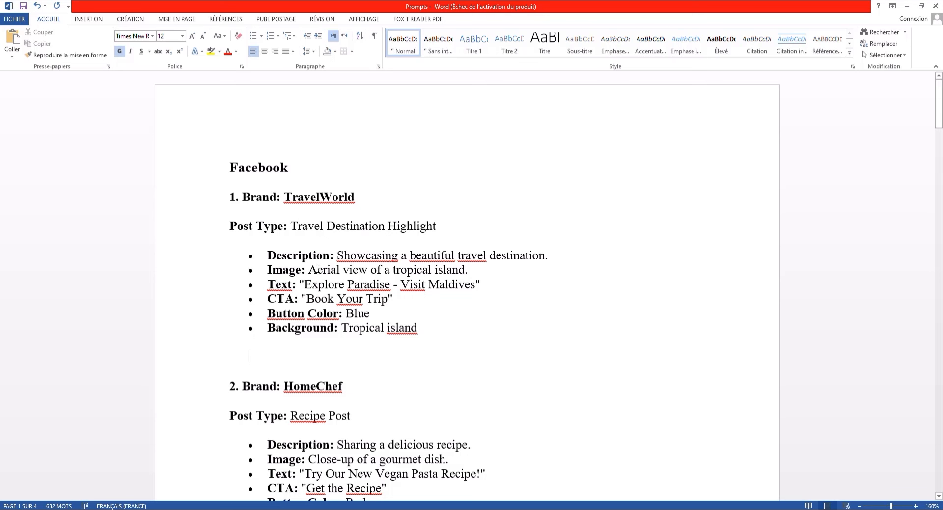
left_click_drag(428, 328, 268, 328)
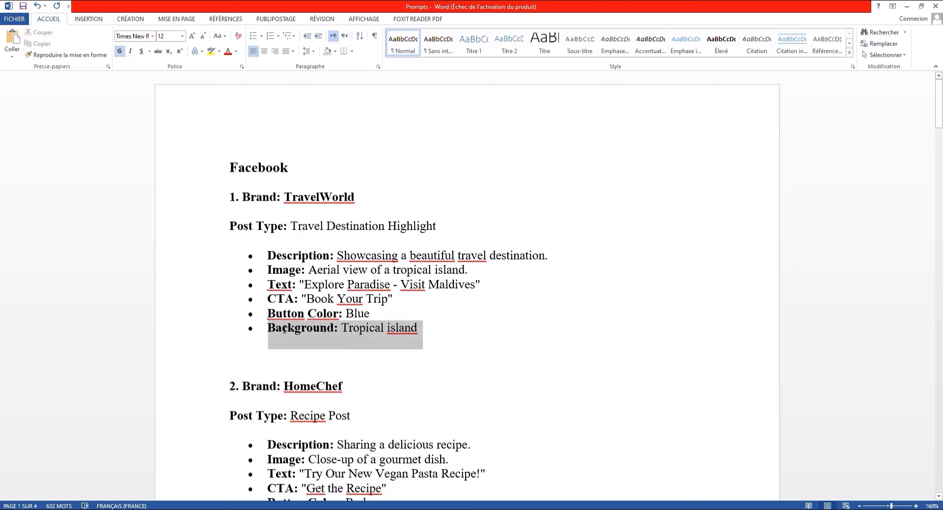
key("Delete")
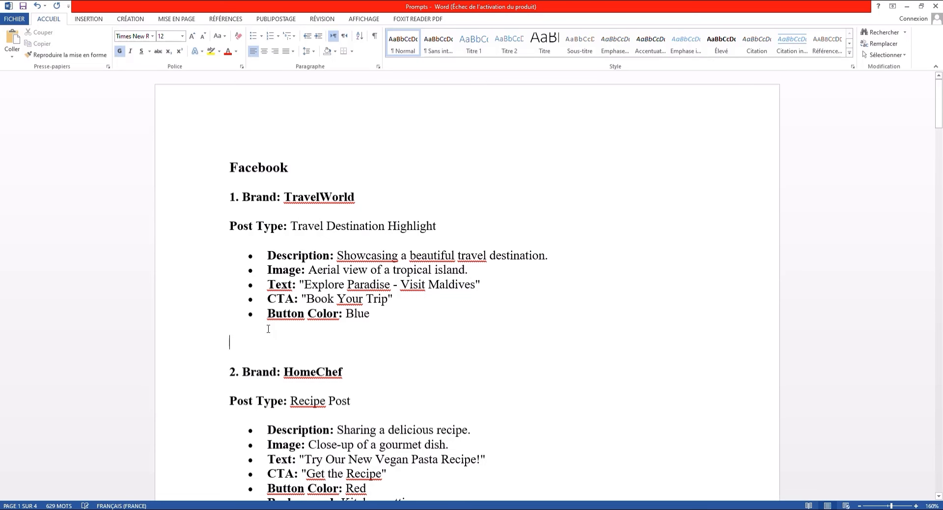
Copy the TravelWorld brief from the brand name through Button Color and paste it into the Leonardo.Ai prompt
left_click(352, 299)
left_click_drag(373, 317, 287, 196)
key("ctrl+c")
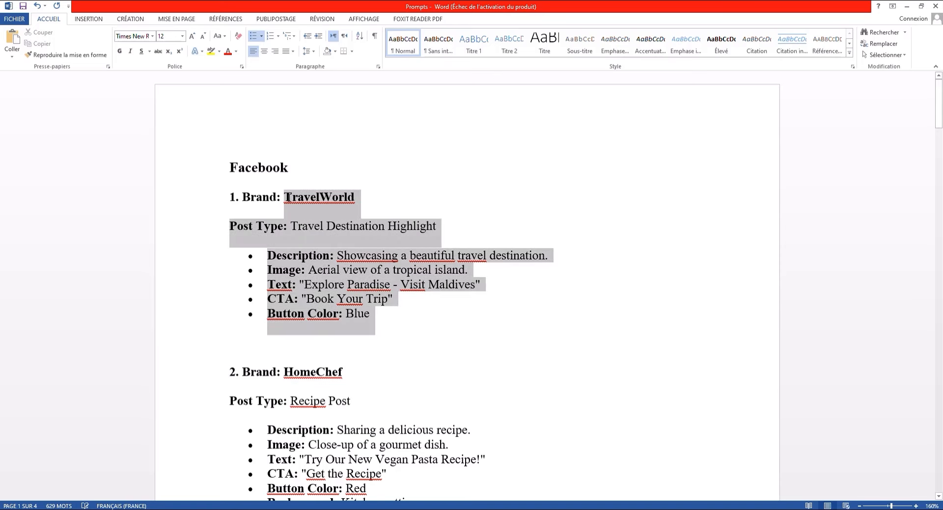
right_click(311, 213)
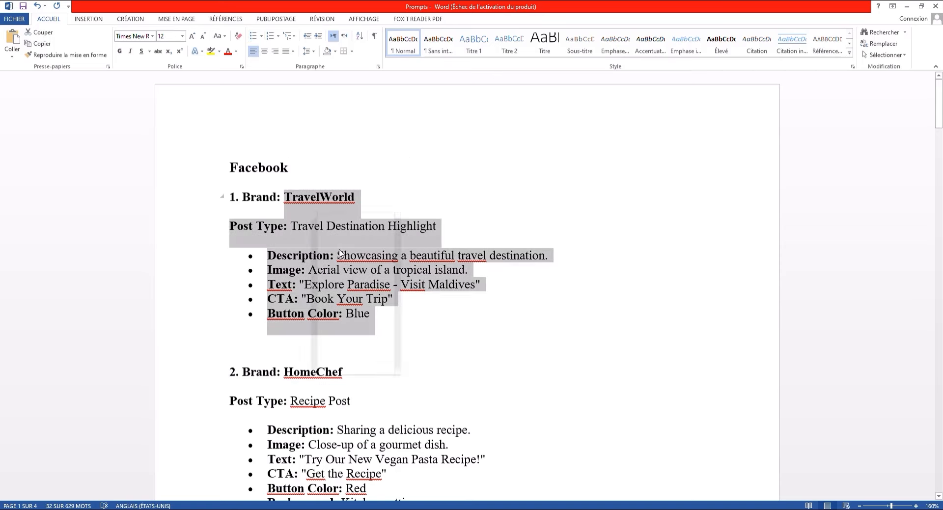
left_click(338, 231)
key("alt+Tab")
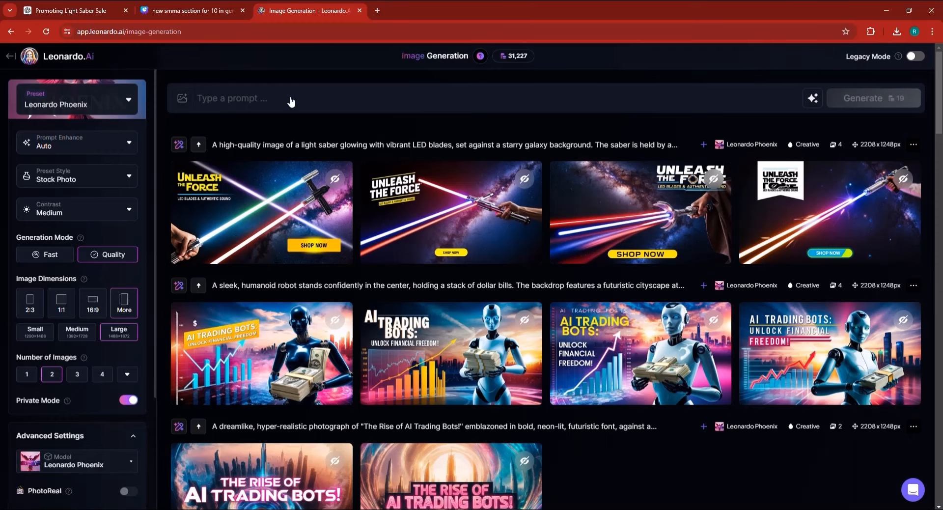
left_click(283, 92)
key("ctrl+v")
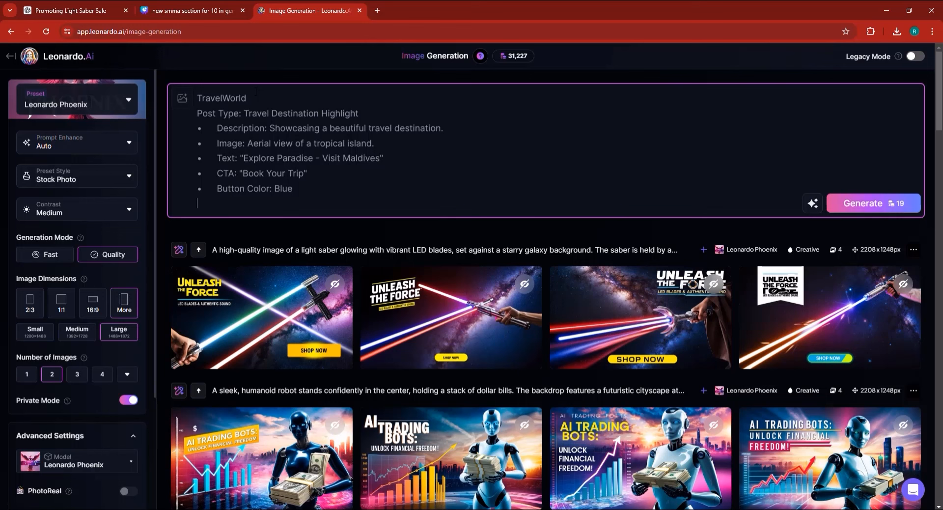
Replace the brand name TravelWorld in the prompt with "MarzTrips"
double_click(207, 98)
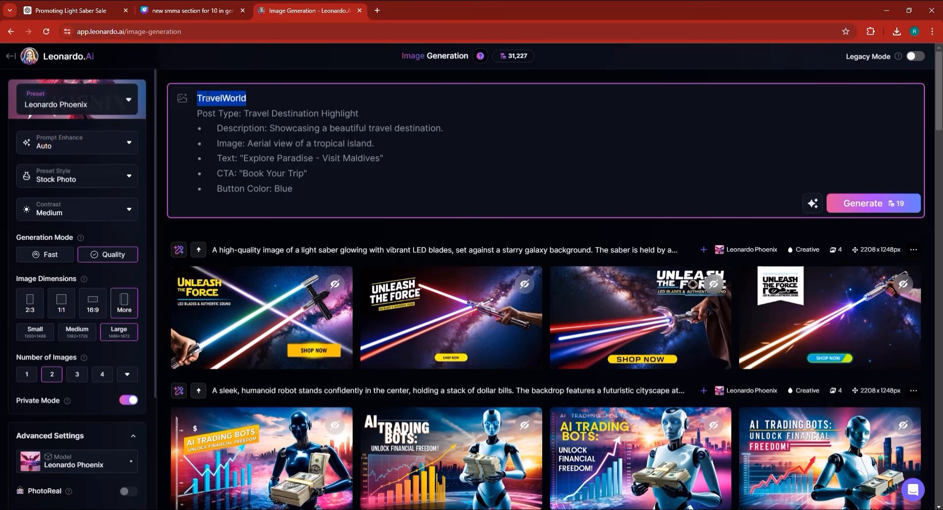
type("Ma")
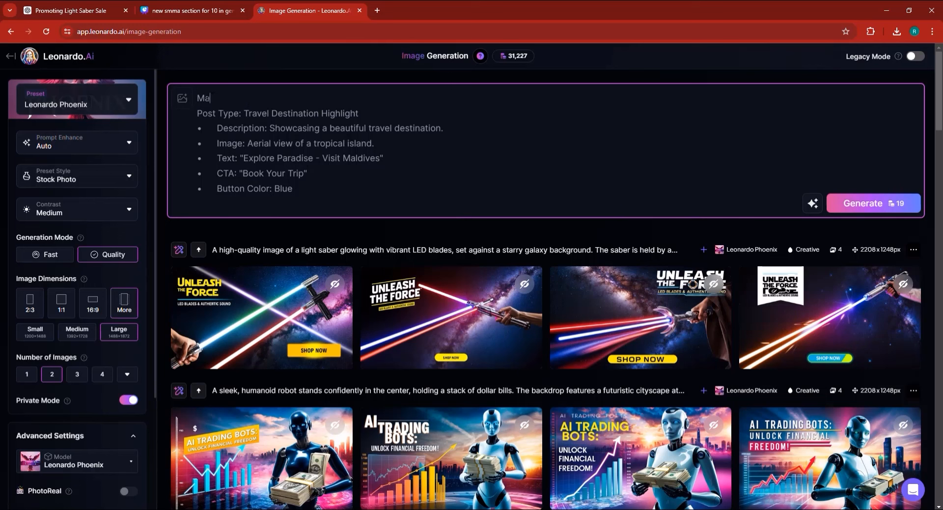
type("rx")
type("z")
key("BackSpace")
key("BackSpace")
type("zTrips")
Change the Post Type line of the prompt to "Travel to Planet Mars"
left_click_drag(359, 113, 243, 113)
type("T")
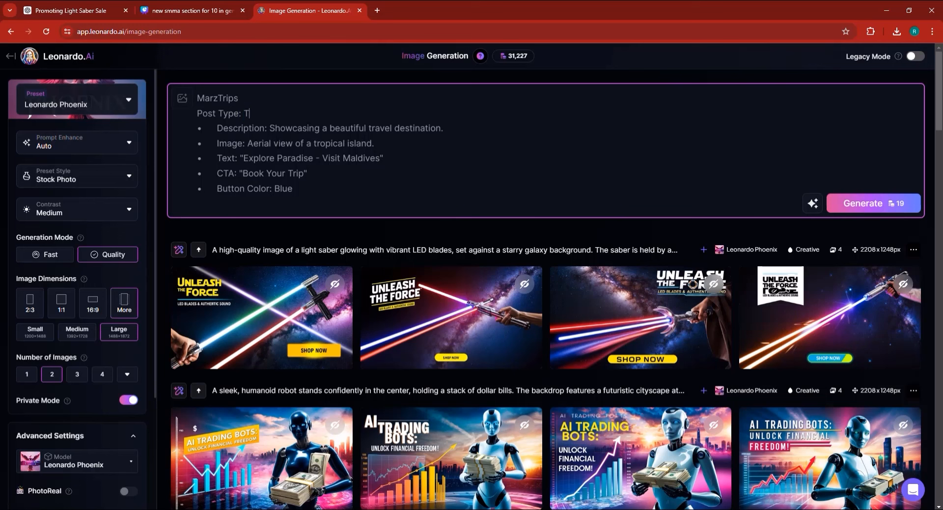
type("ravel to Planet Mars")
Change the Description line of the prompt to "a rocket going to mars."
key("ctrl+shift+Left")
key("ctrl+shift+Left")
key("ctrl+shift+Left")
key("ctrl+shift+Left")
key("ctrl+shift+Left")
key("ctrl+shift+Left")
key("BackSpace")
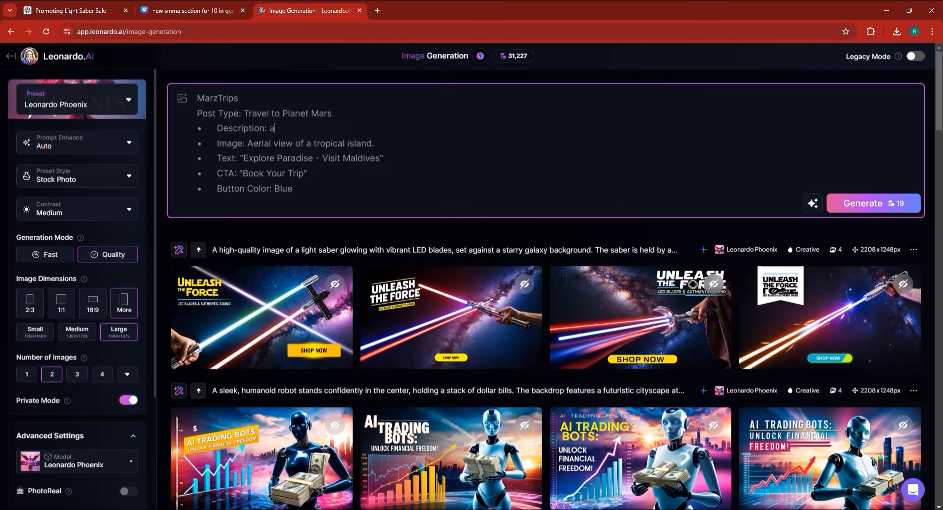
type("a rocket going")
type("mars, and ")
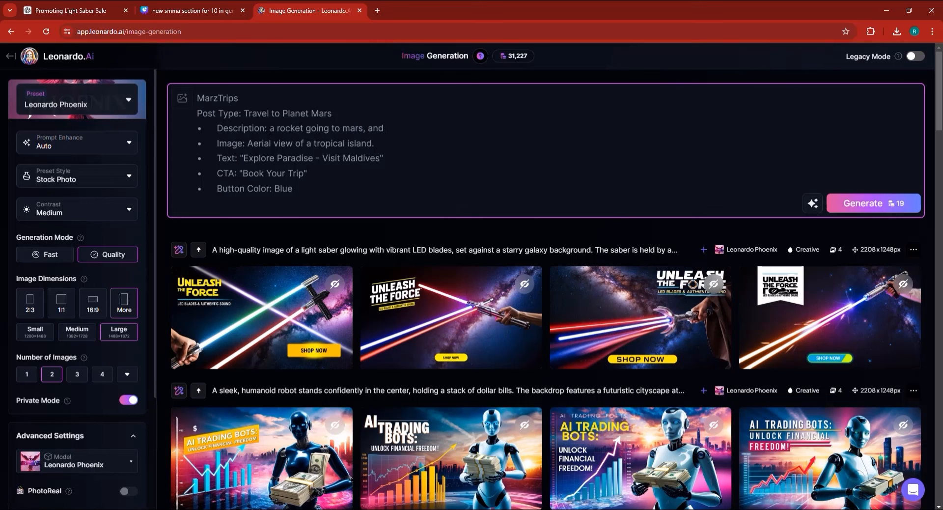
type("the design is amazo")
key("BackSpace")
key("BackSpace")
key("BackSpace")
key("BackSpace")
key("BackSpace")
key("BackSpace")
key("BackSpace")
key("BackSpace")
key("BackSpace")
key("BackSpace")
key("BackSpace")
key("BackSpace")
key("BackSpace")
key("BackSpace")
key("BackSpace")
key("BackSpace")
key("BackSpace")
key("BackSpace")
key("BackSpace")
key("BackSpace")
key("BackSpace")
Change the Image line of the prompt to "A rocket flying directly to planet mars"
left_click_drag(380, 143, 257, 143)
type("*")
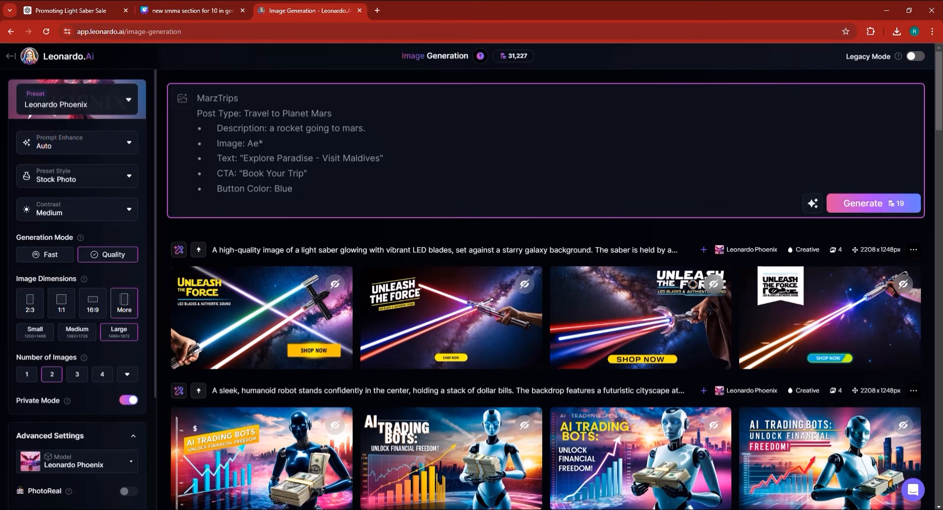
type(" rocket flying directly to planet mars")
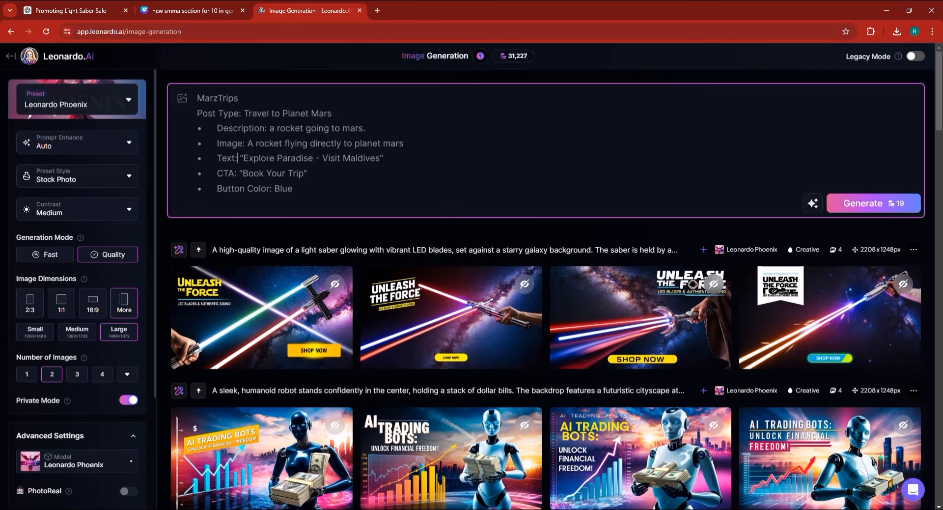
Change the prompt's Text line to "Explore Outer Space" and its Button Color line to Red
double_click(304, 157)
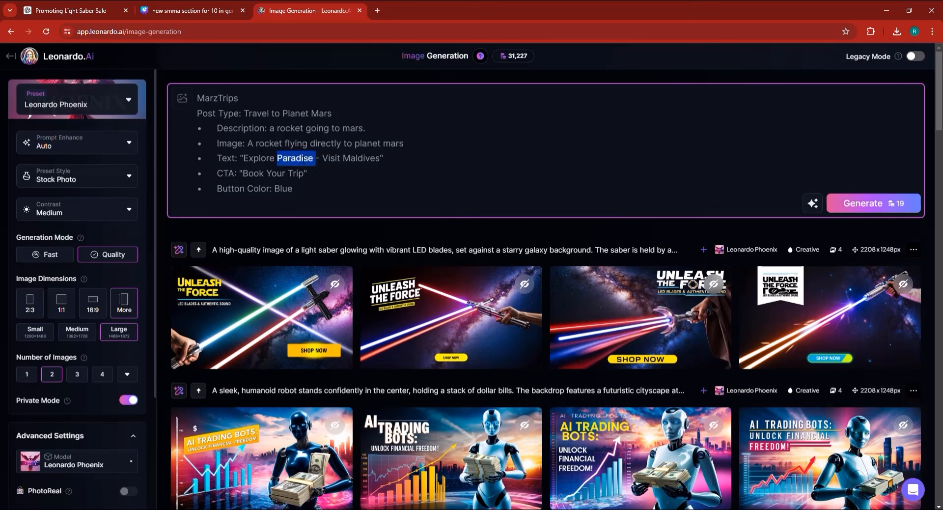
type("Outer Space")
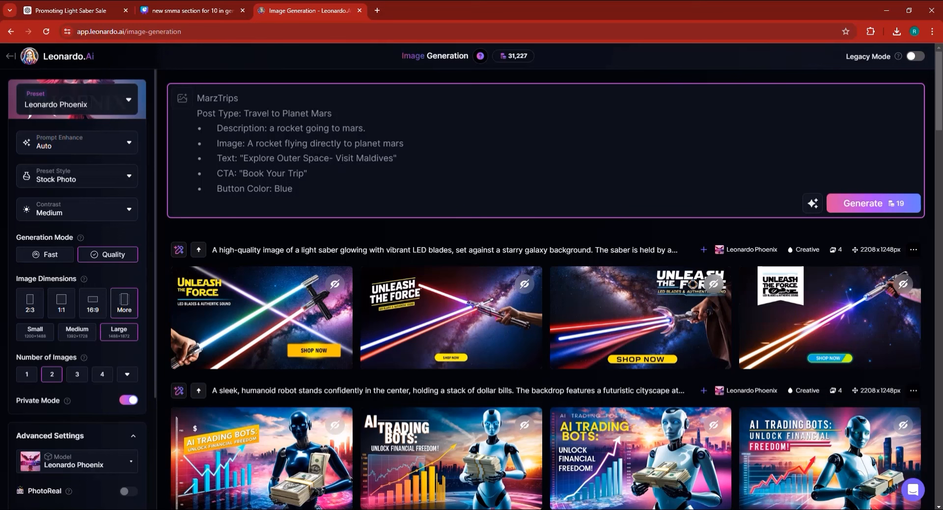
left_click_drag(329, 157, 394, 158)
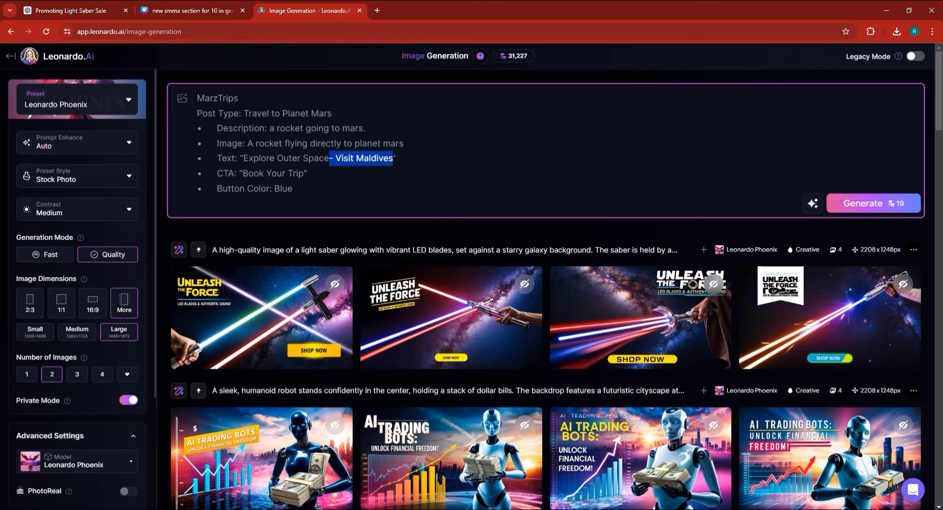
key("BackSpace")
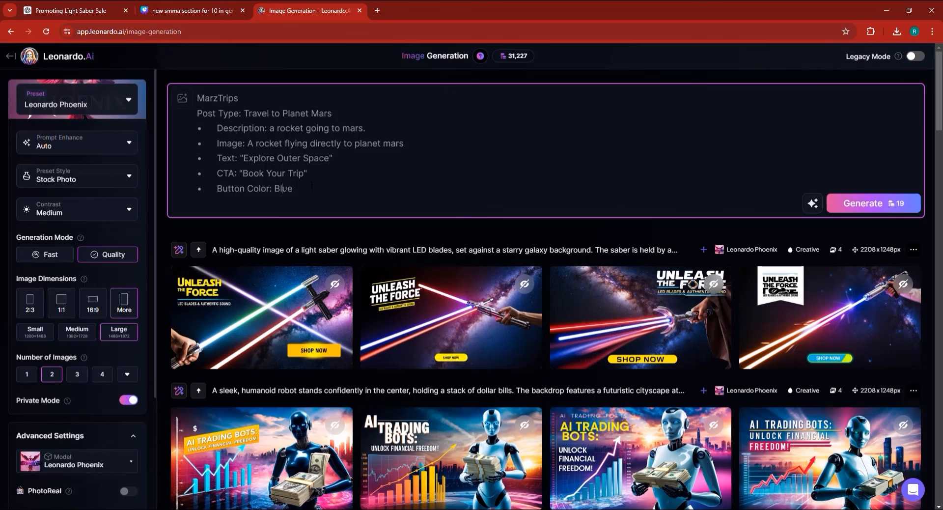
double_click(283, 188)
type("Red")
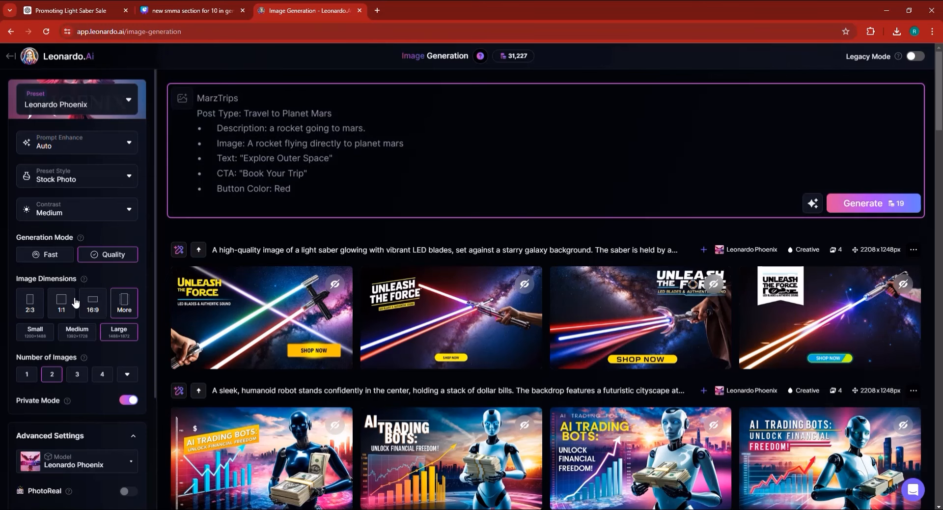
Set the image dimensions to 1:1 and generate images from the MarzTrips prompt
left_click(119, 304)
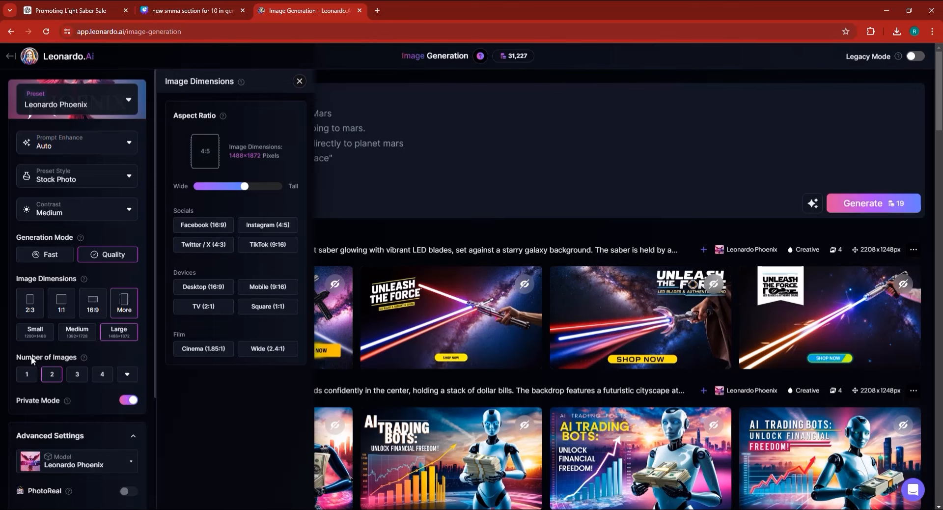
left_click(69, 309)
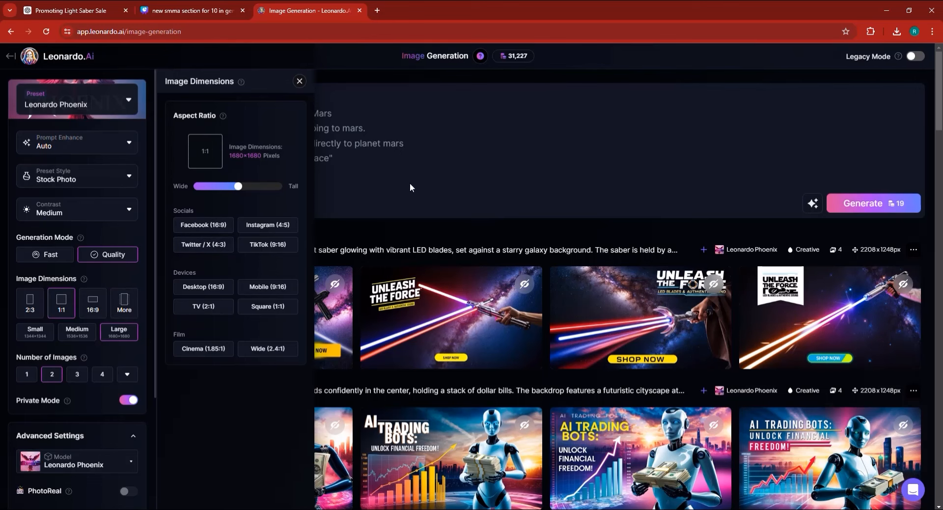
left_click(429, 212)
left_click(854, 211)
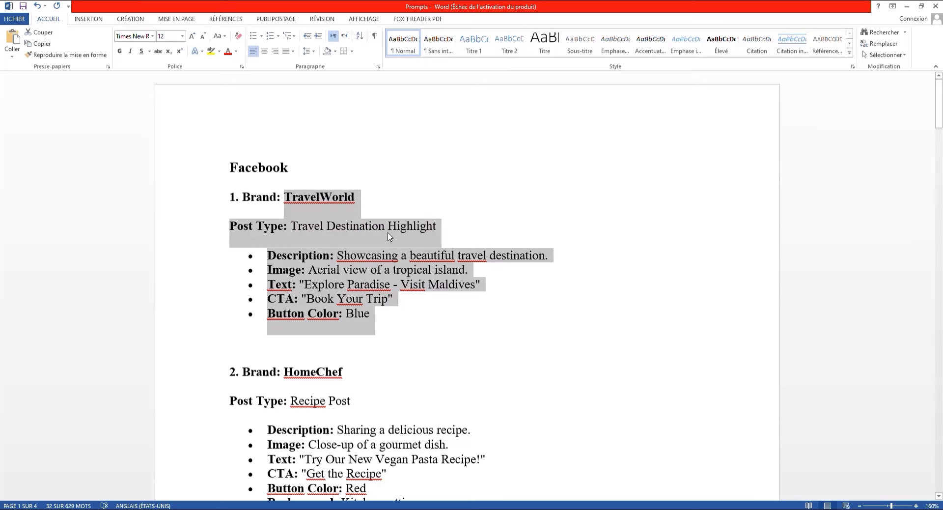
Switch to the Prompts document in Word and copy the UrbanEats Facebook banner prompt from the brand name through the Color Scheme line
scroll(388, 232, "down", 8)
scroll(348, 251, "down", 8)
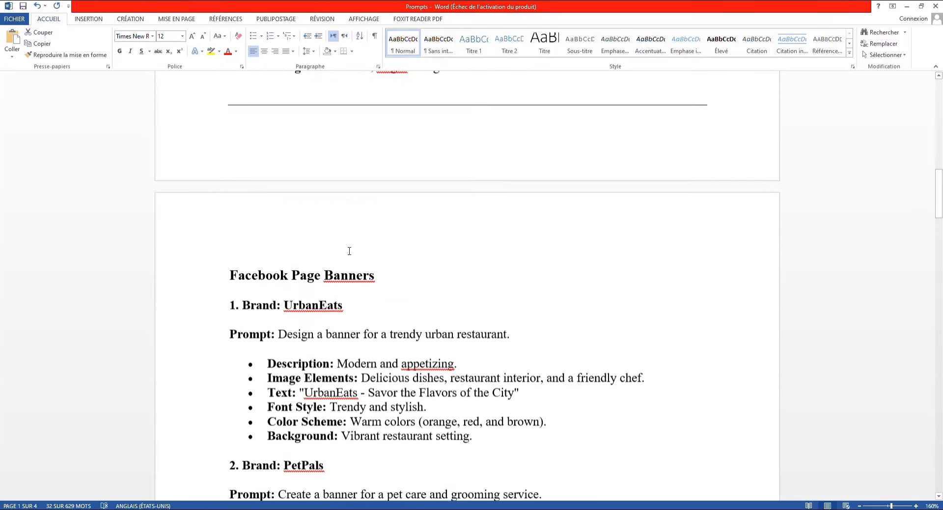
scroll(347, 247, "up", 9)
scroll(351, 247, "up", 5)
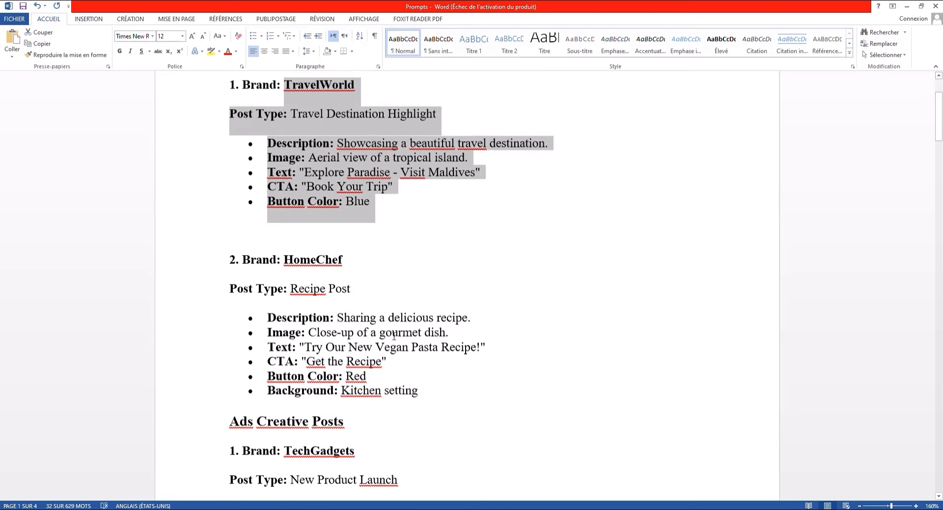
scroll(364, 293, "down", 7)
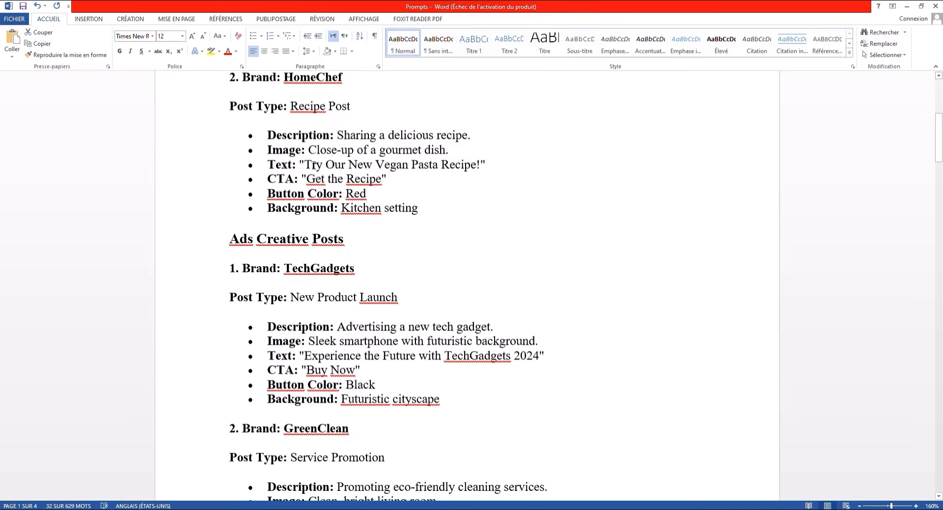
scroll(311, 161, "down", 8)
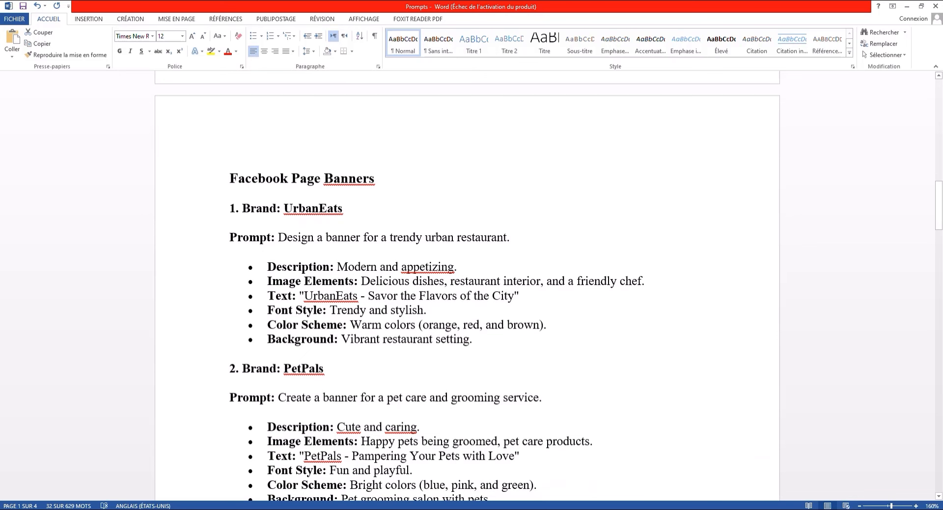
mouse_move(282, 203)
left_mouse_down()
mouse_move(381, 250)
mouse_move(422, 297)
mouse_move(553, 322)
mouse_move(442, 310)
mouse_move(290, 214)
left_mouse_up()
right_click(290, 215)
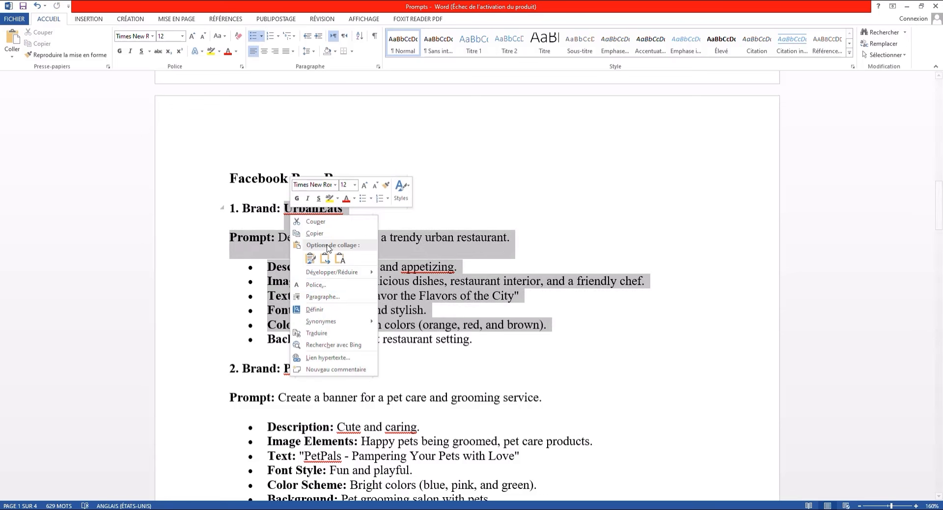
left_click(324, 235)
left_click(362, 509)
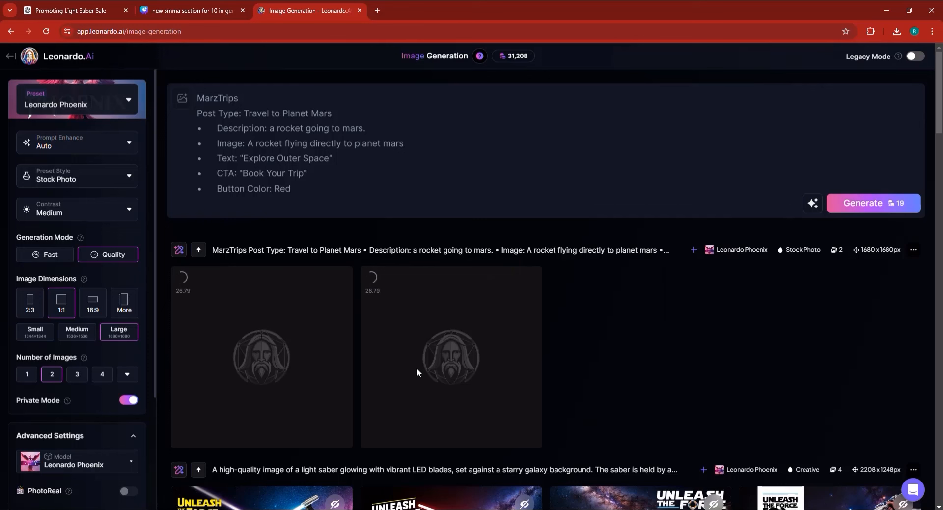
Set the image dimensions to the Facebook (16:9) aspect ratio
left_click(118, 310)
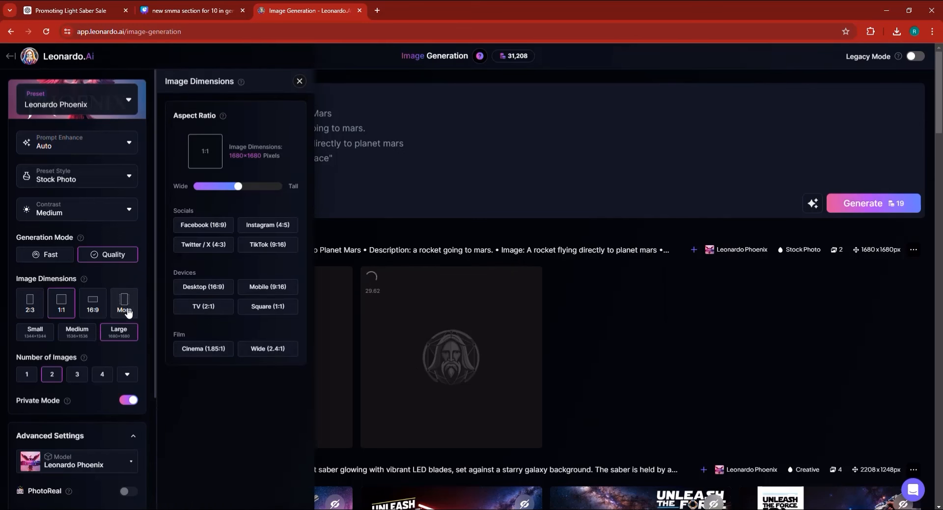
left_click(125, 309)
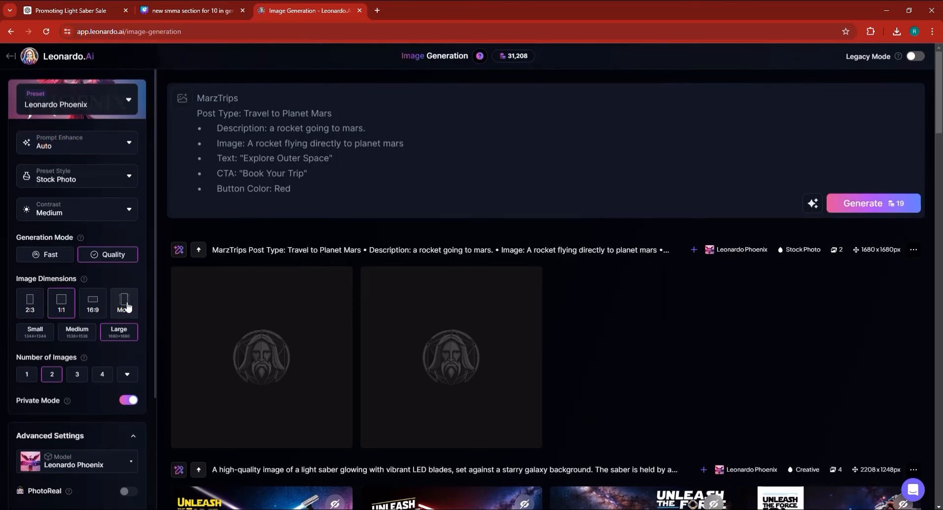
left_click(126, 306)
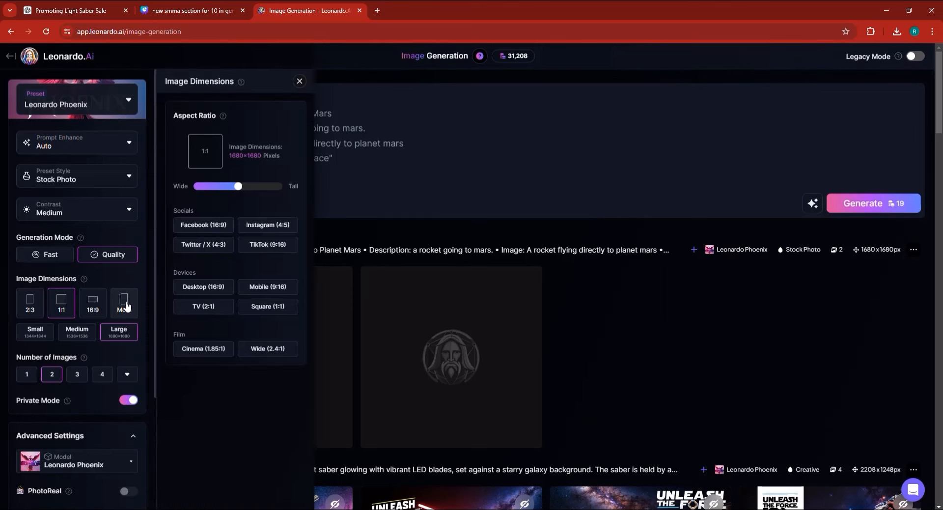
left_click(210, 226)
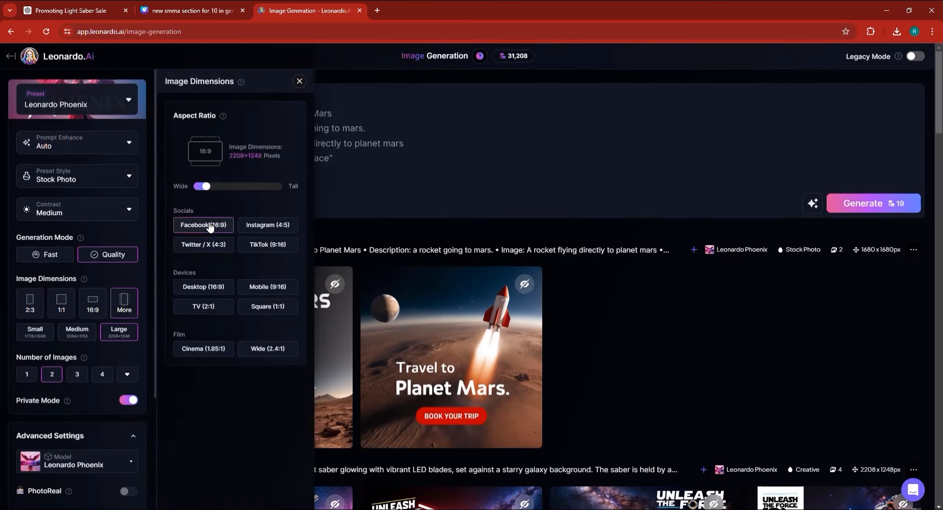
left_click(482, 153)
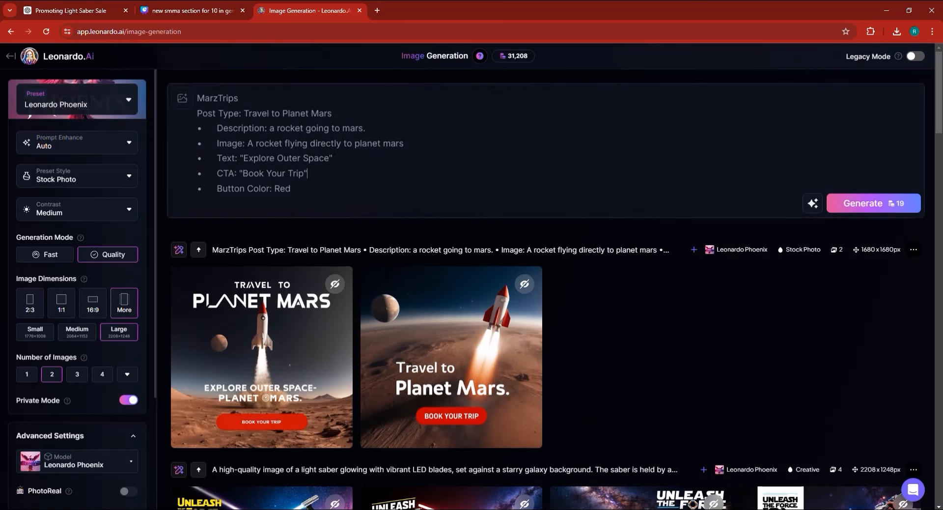
Replace the whole MarzTrips prompt with the copied UrbanEats banner prompt
left_click_drag(294, 189, 176, 72)
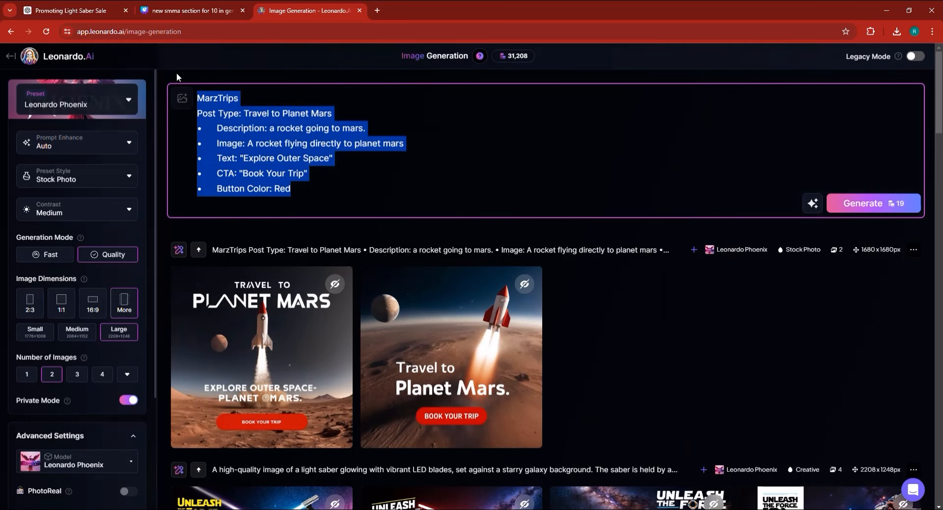
key("BackSpace")
key("ctrl+v")
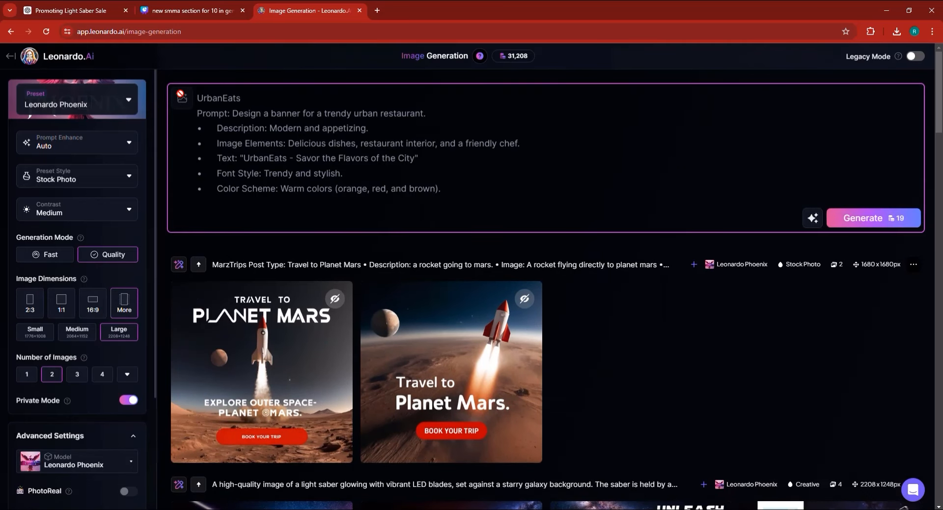
View both generated MarzTrips images enlarged, one after the other, and examine their text and call-to-action button
left_click(268, 364)
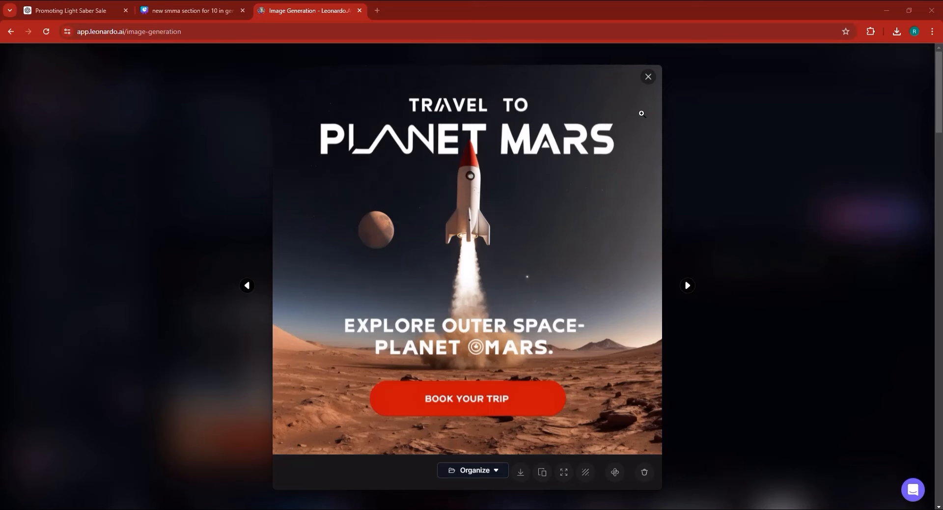
left_click(646, 78)
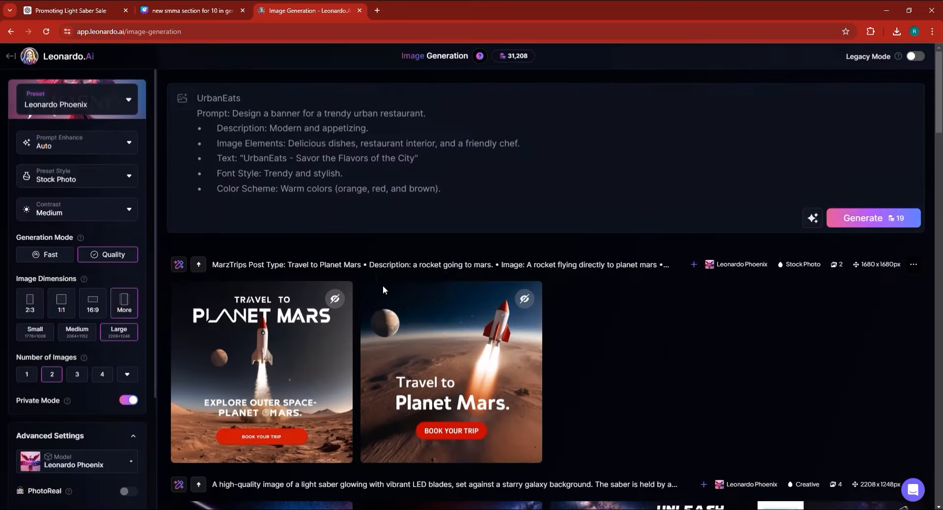
left_click(452, 341)
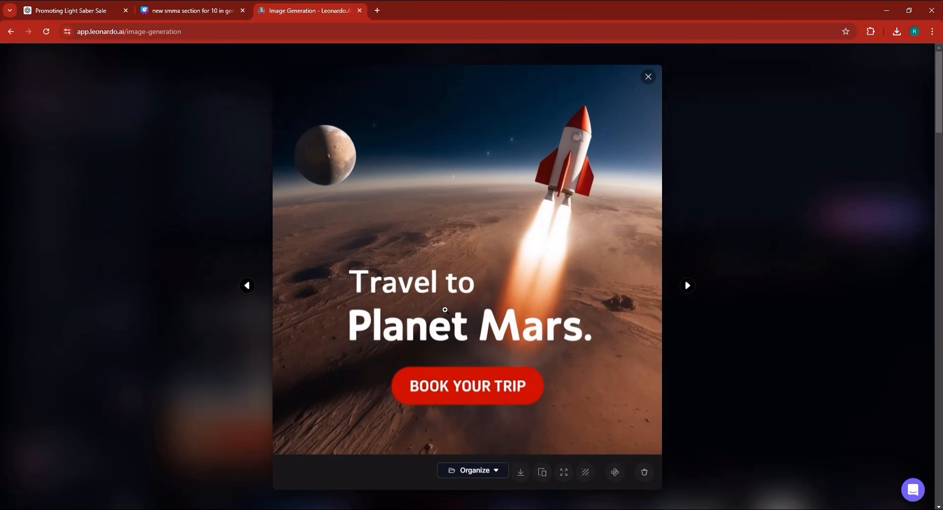
left_click(738, 340)
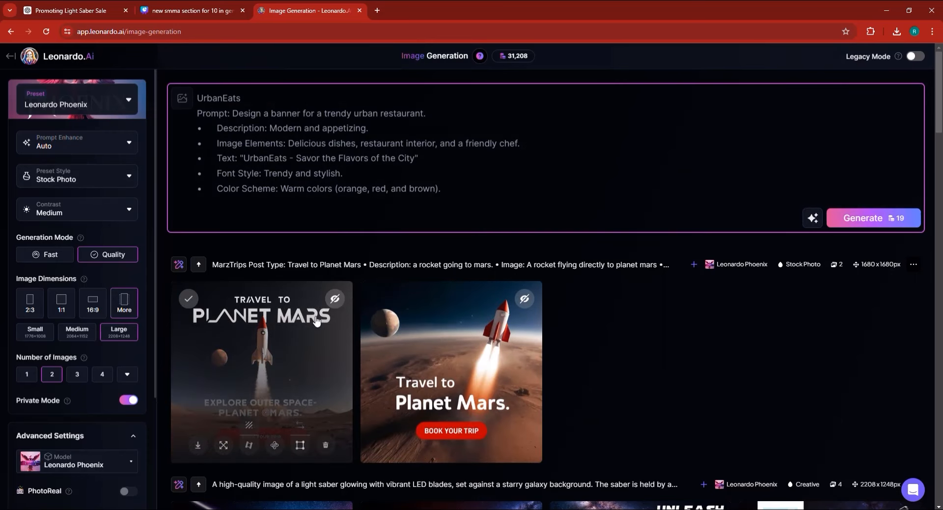
Set the preset style to Creative and generate images from the earlier MarzTrips prompt, reused in place of the UrbanEats prompt
left_click(77, 173)
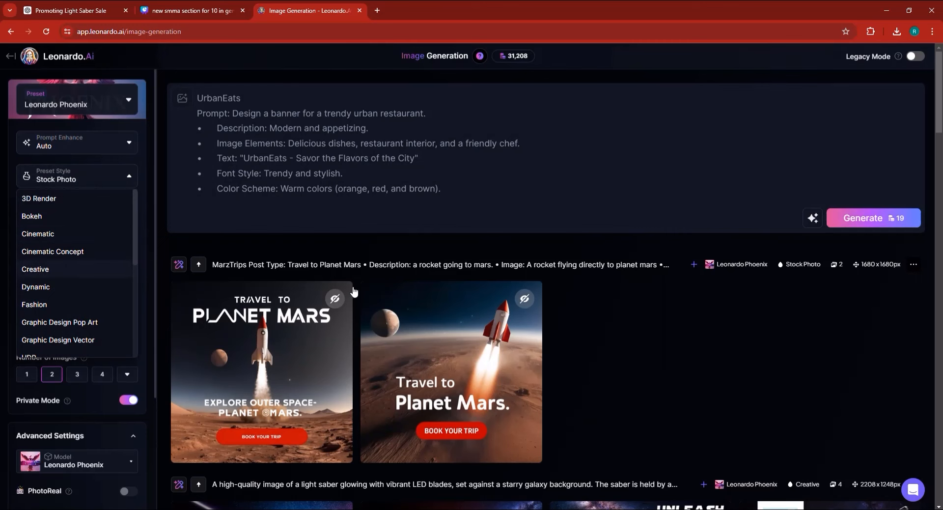
left_click(39, 271)
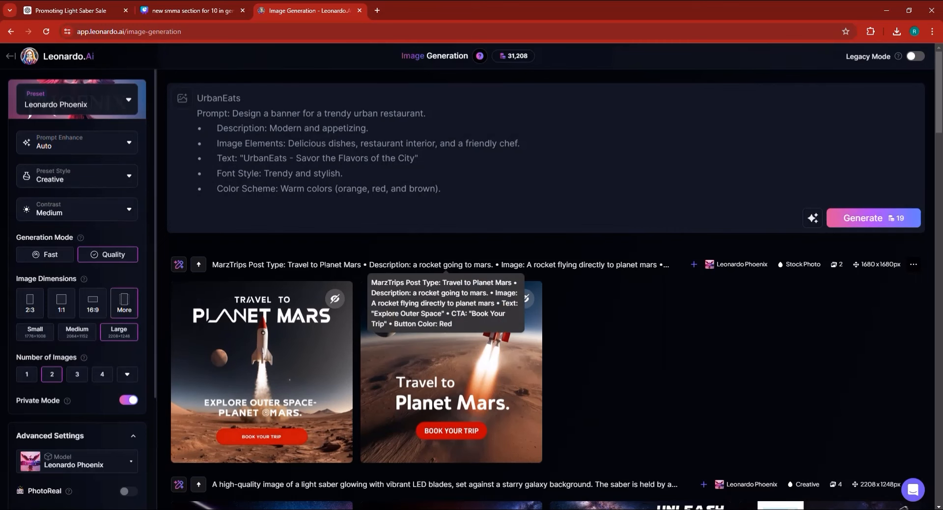
triple_click(326, 266)
left_click(755, 341)
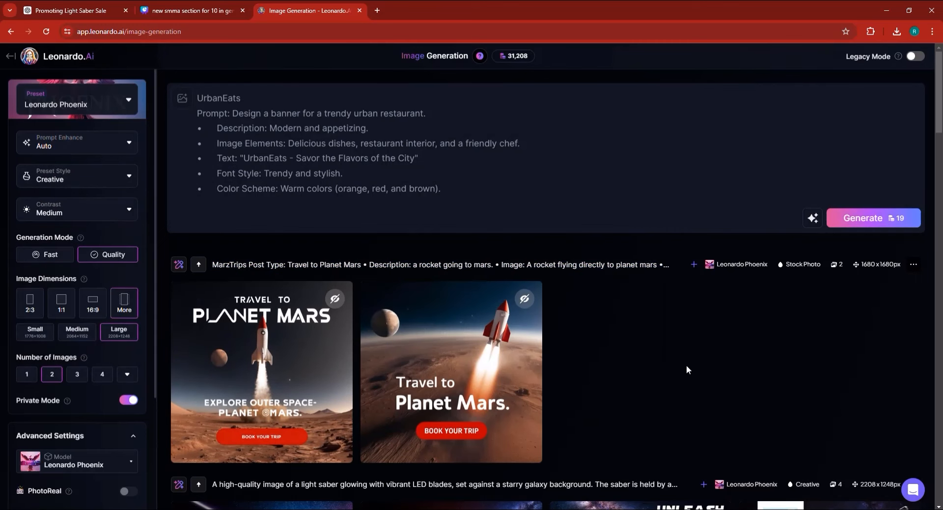
left_click(447, 285)
key("Escape")
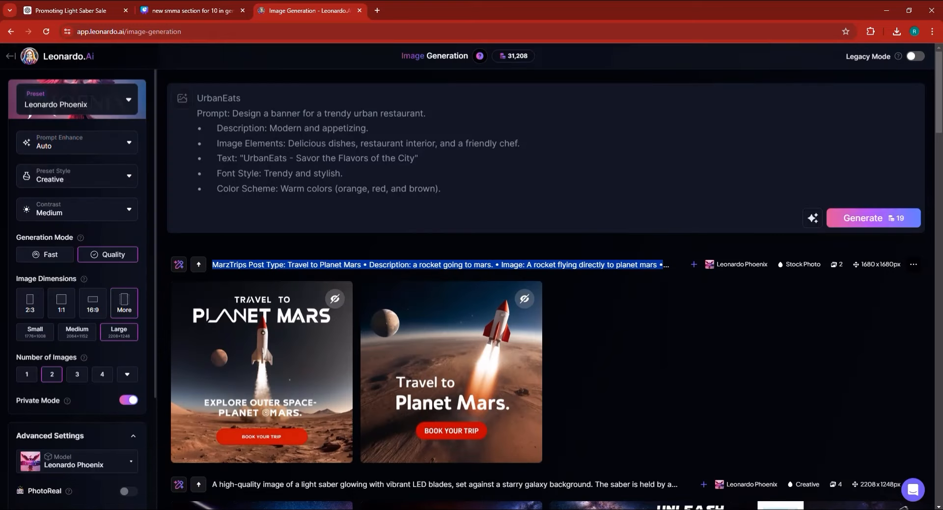
left_click_drag(441, 191, 199, 81)
key("BackSpace")
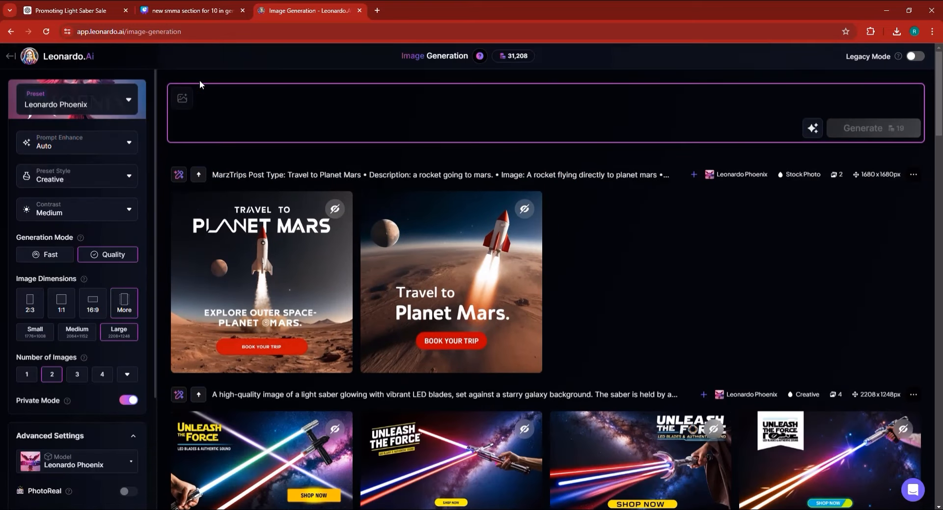
key("ctrl+v")
left_click(870, 196)
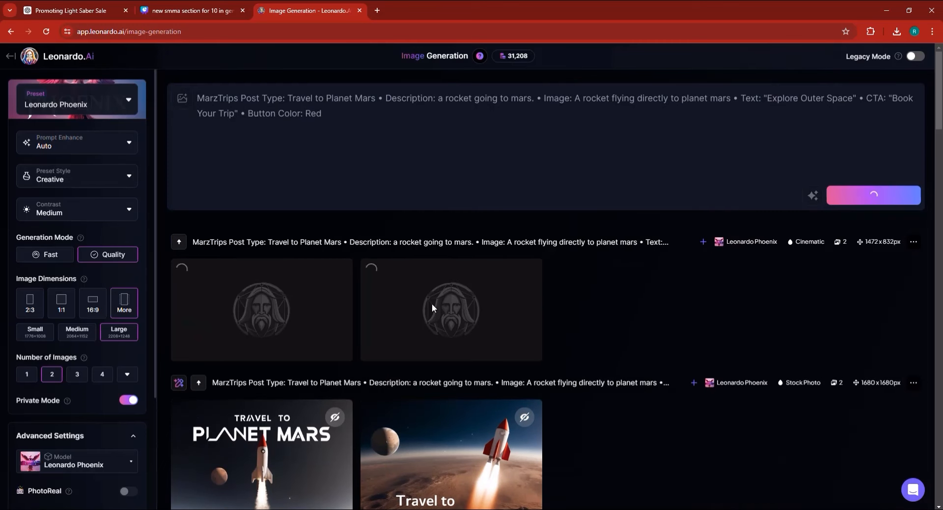
Set the image dimensions back to 1:1 for the MarzTrips prompt
left_click(64, 306)
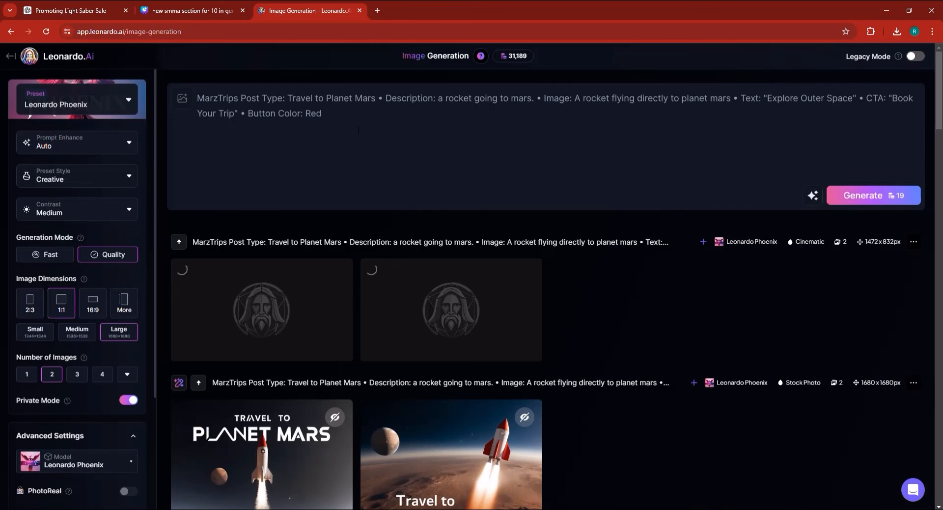
key("ctrl+a")
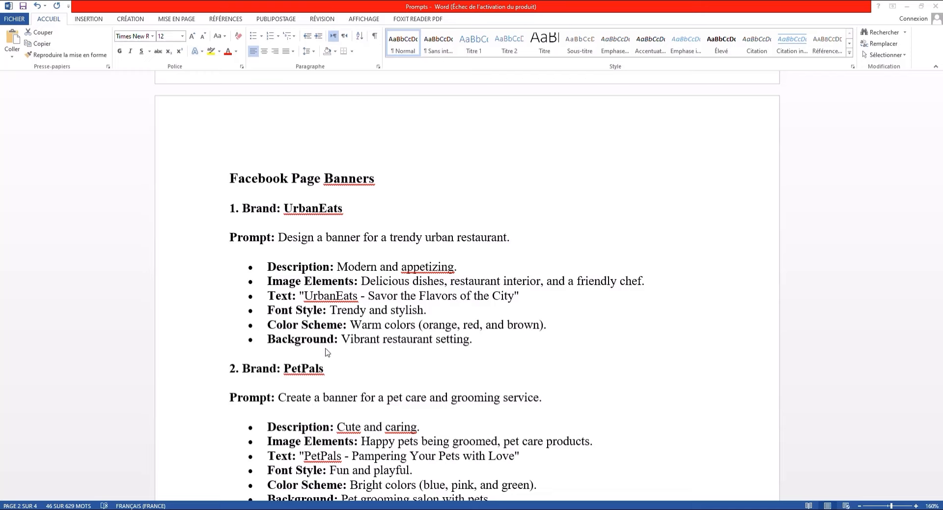
In the Word prompts document, copy the UrbanEats banner prompt from the brand name through the Color Scheme line
left_click_drag(284, 208, 546, 325)
right_click(371, 295)
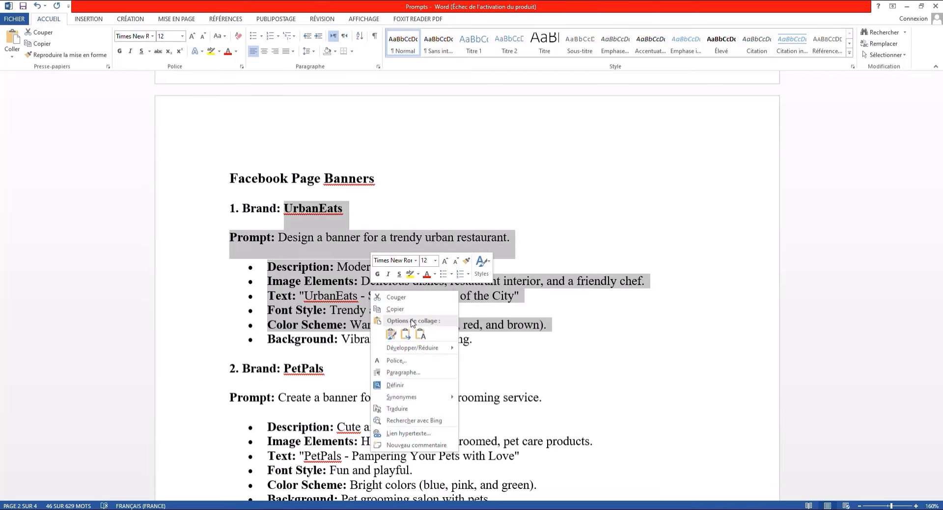
left_click(412, 310)
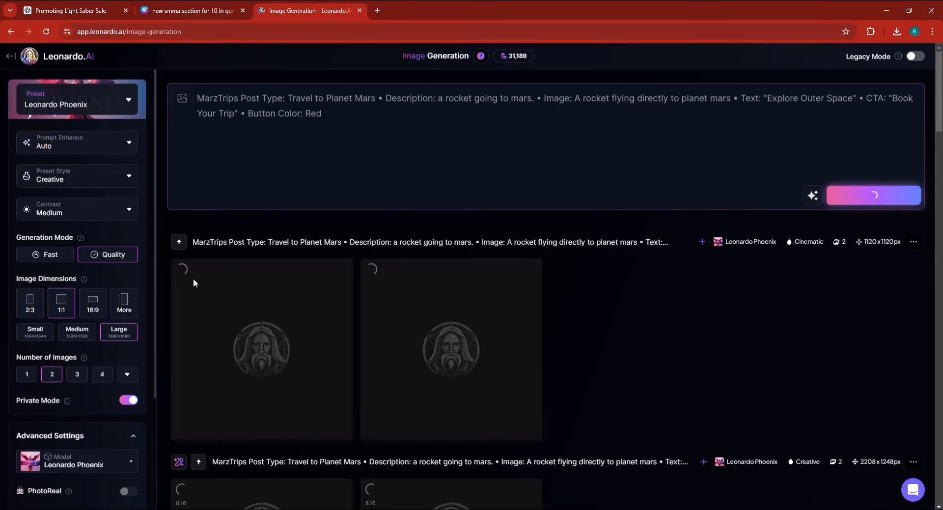
Set the image dimensions to the Facebook (16:9) preset and replace the MarzTrips prompt with the copied UrbanEats banner prompt
left_click(124, 307)
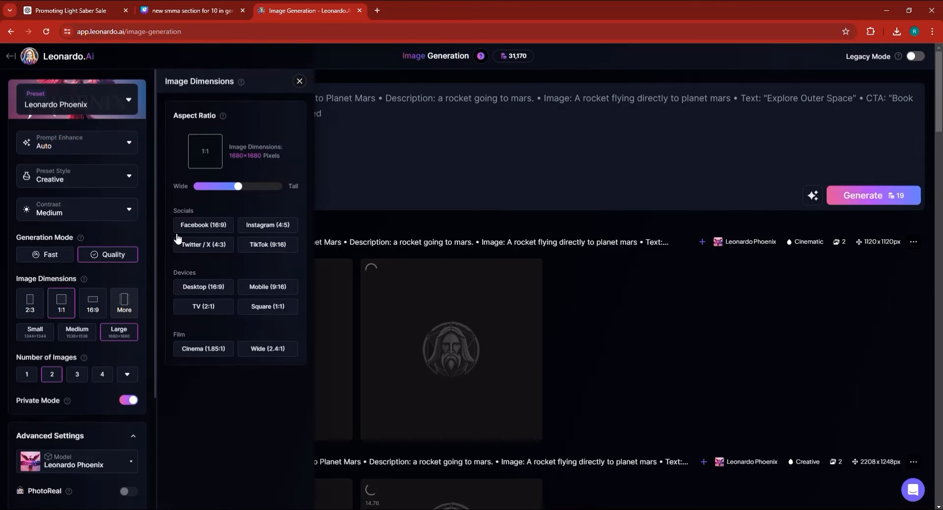
left_click(333, 147)
triple_click(314, 98)
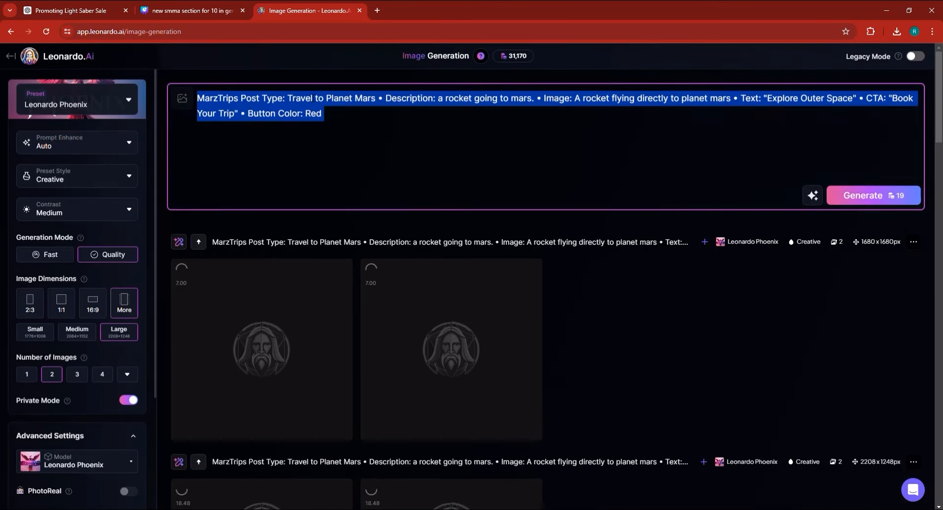
key("BackSpace")
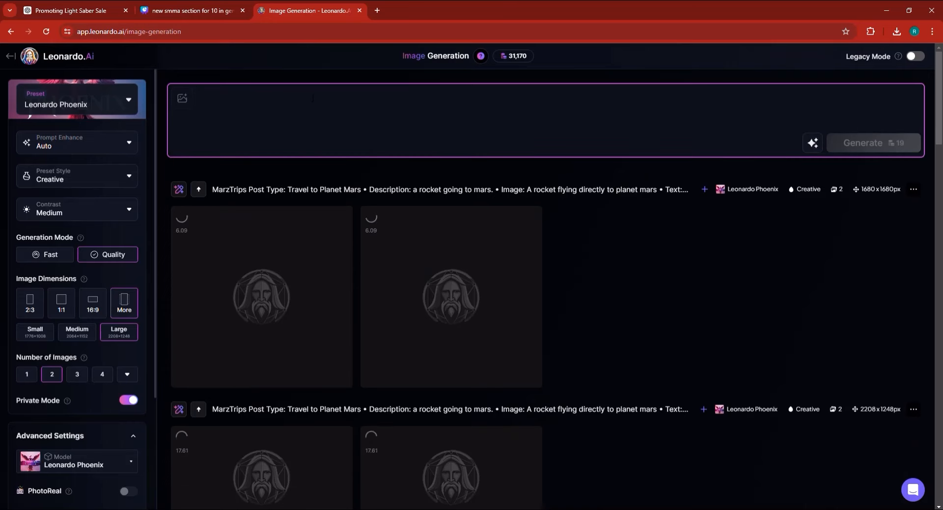
key("ctrl+v")
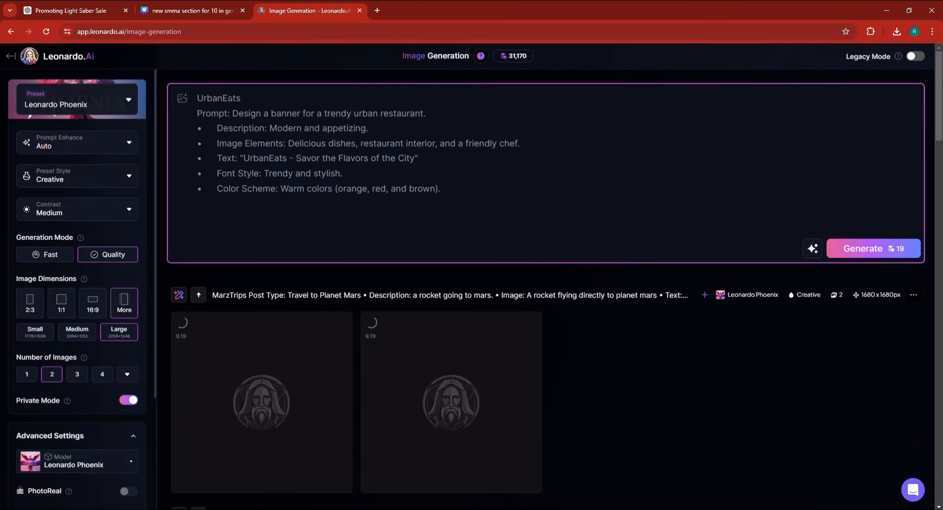
Change the brand name on the first line of the prompt to MarzTrips
double_click(218, 98)
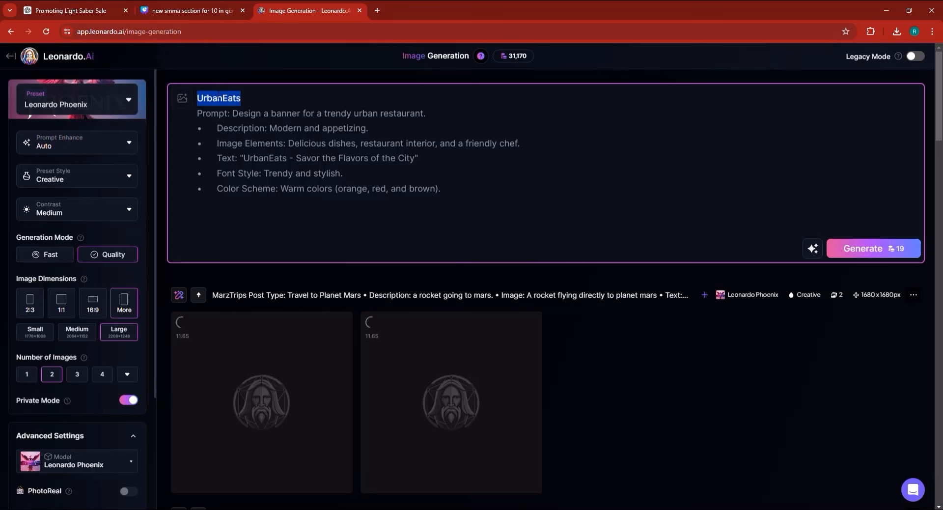
type("Mar")
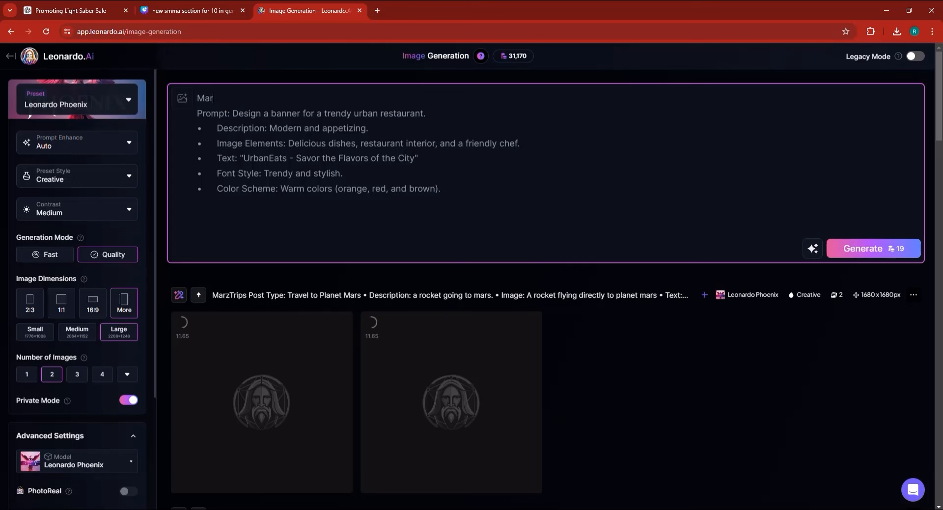
type("xTrips")
key("BackSpace")
type("z")
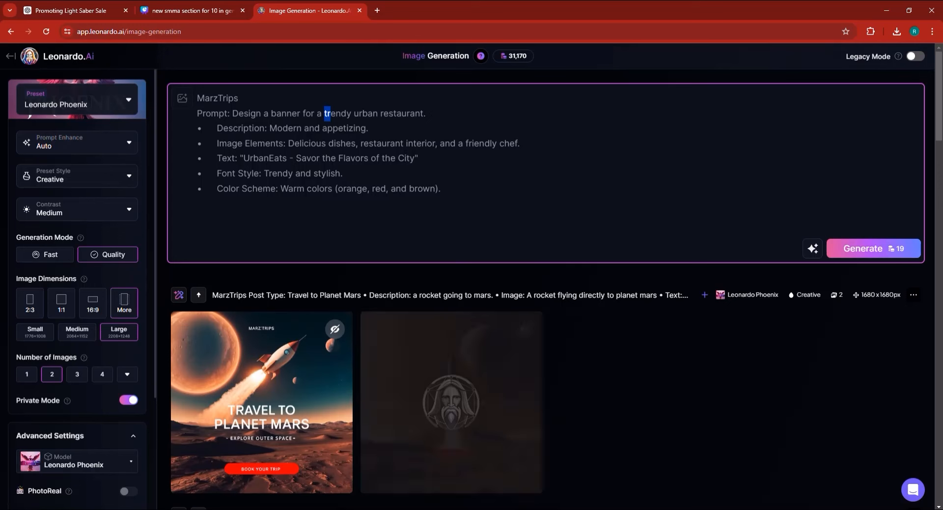
Rewrite the prompt's banner subject so the line reads "Design a banner for a outer space travel brand."
left_click_drag(325, 113, 425, 113)
key("BackSpace")
type("oute")
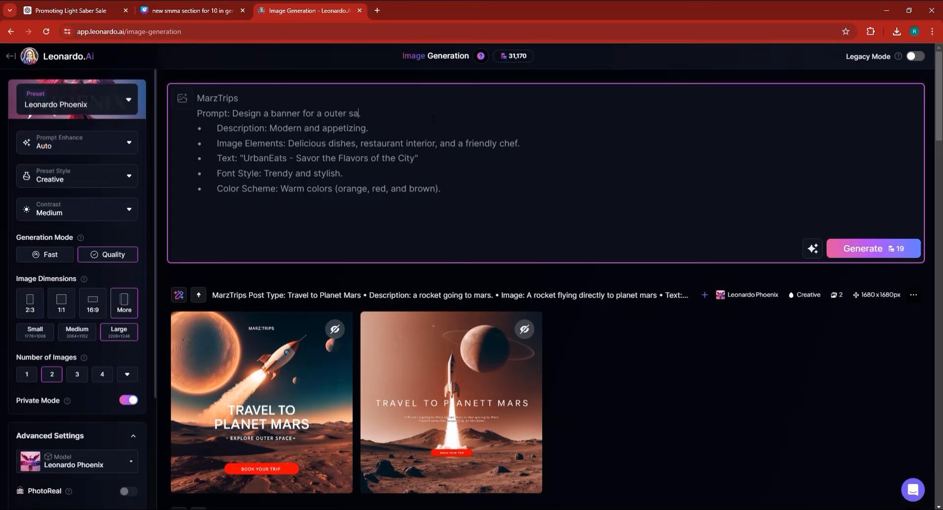
type("r space travel brand.")
Replace the prompt's Description text with "spaceship in direction to mars"
left_click_drag(270, 127, 316, 128)
left_click(323, 127)
left_click_drag(269, 127, 365, 128)
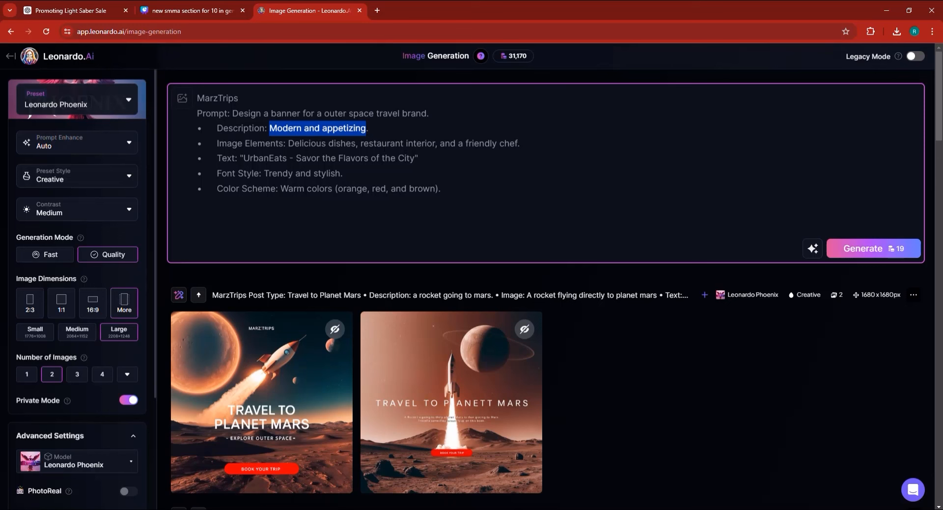
type("spaces")
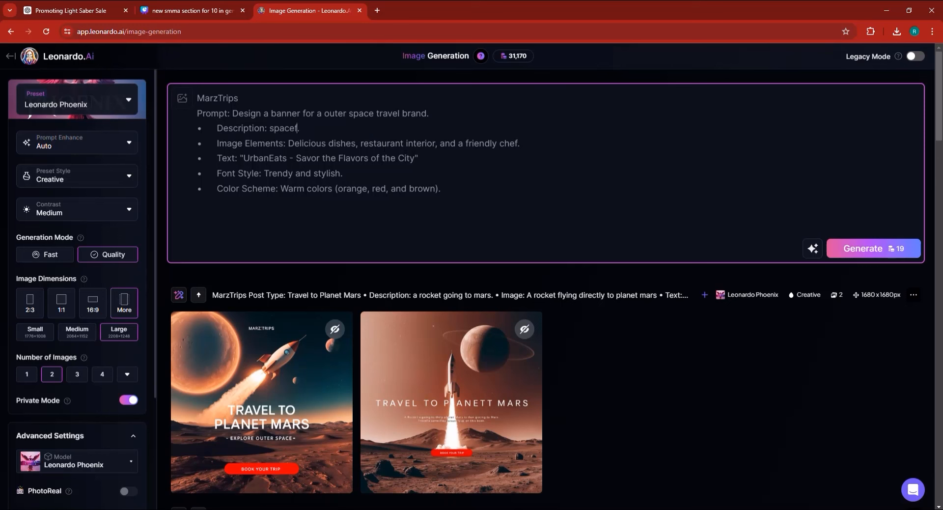
type("hip in direction to mars")
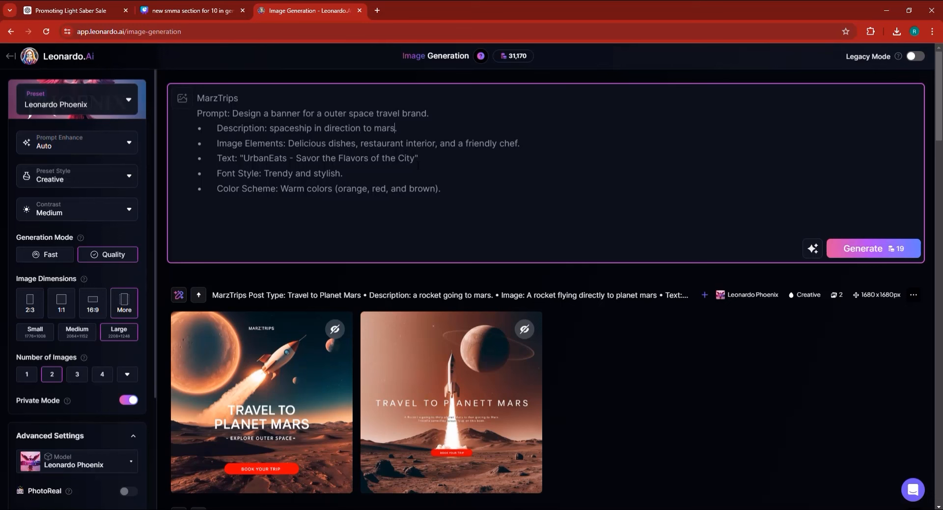
Replace the prompt's Image Elements with "spaceship flying to planet mars from the earth."
left_click_drag(285, 143, 515, 143)
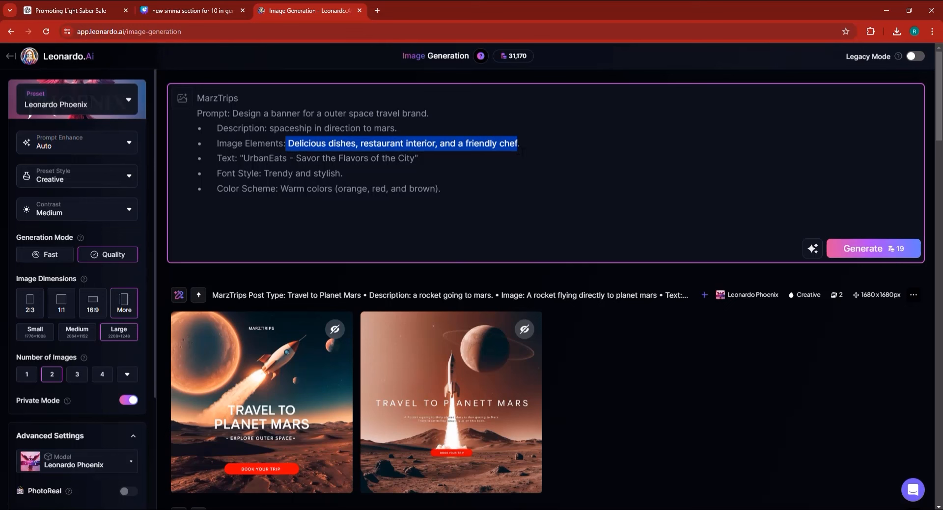
type("ars")
key("BackSpace")
key("BackSpace")
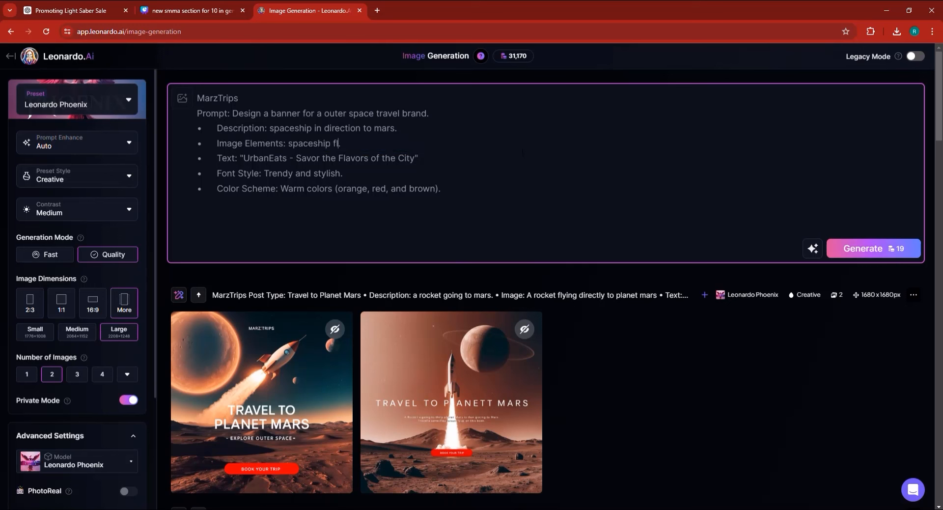
type("spaceship flyring to planet mars from t")
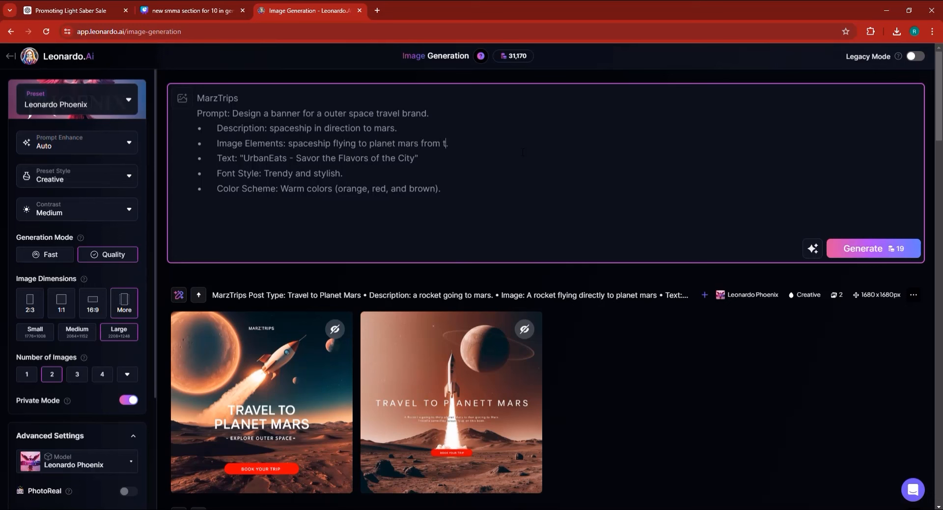
type("he earth.")
Change the banner's Text line in the prompt to "MarzTrips- Outer Space Experience"
double_click(264, 158)
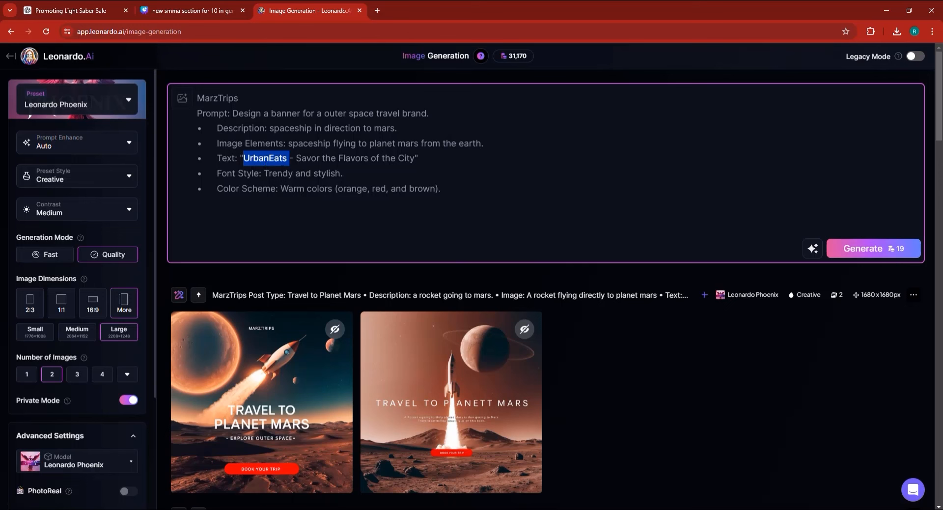
type("MarzTrips")
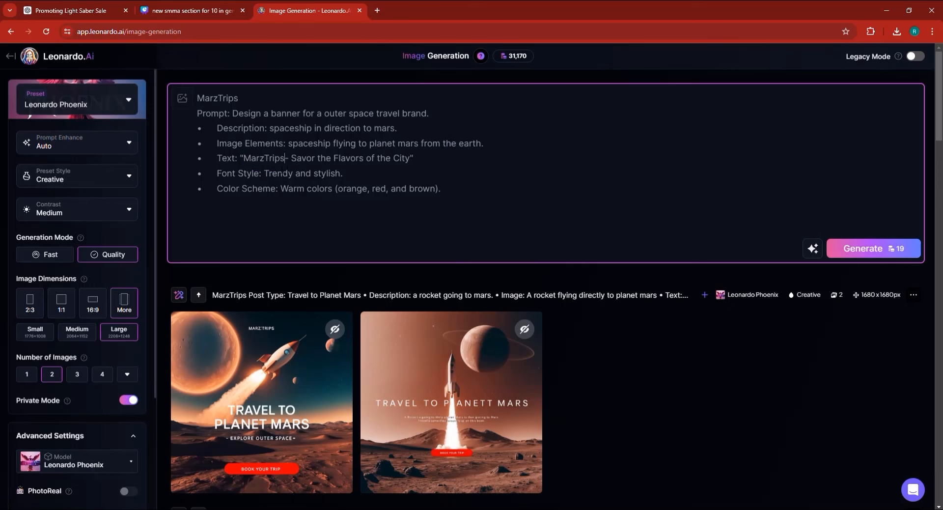
left_click_drag(292, 157, 409, 158)
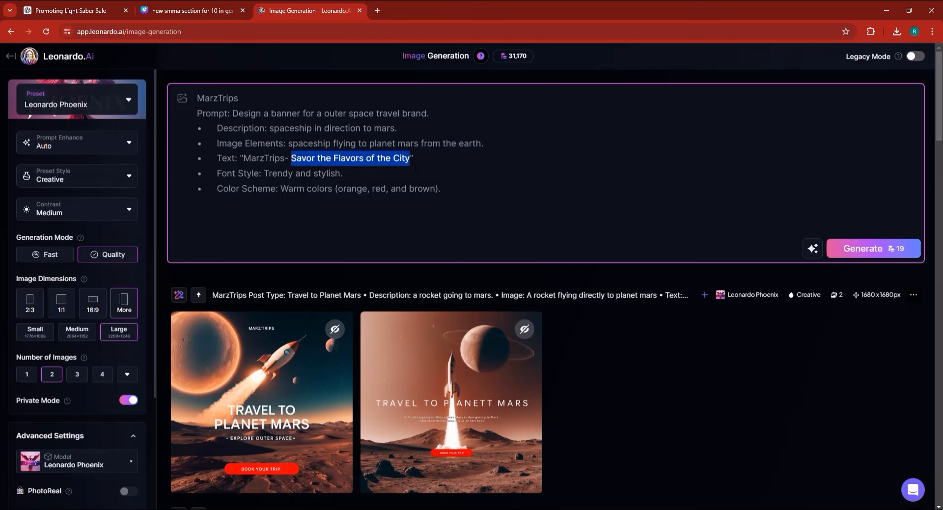
key("BackSpace")
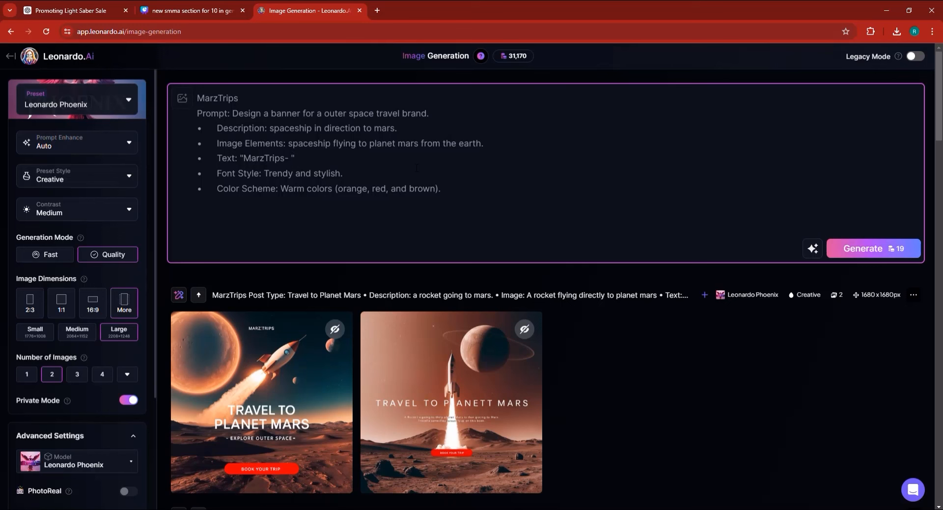
type("Outer Space Experience")
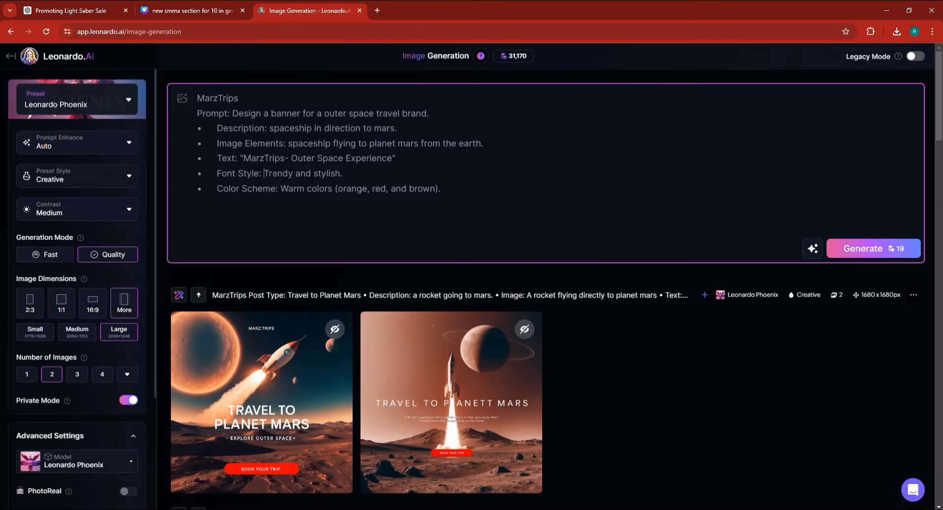
Set the prompt's Font Style to "Modern and High Tech."
left_click_drag(264, 173, 340, 173)
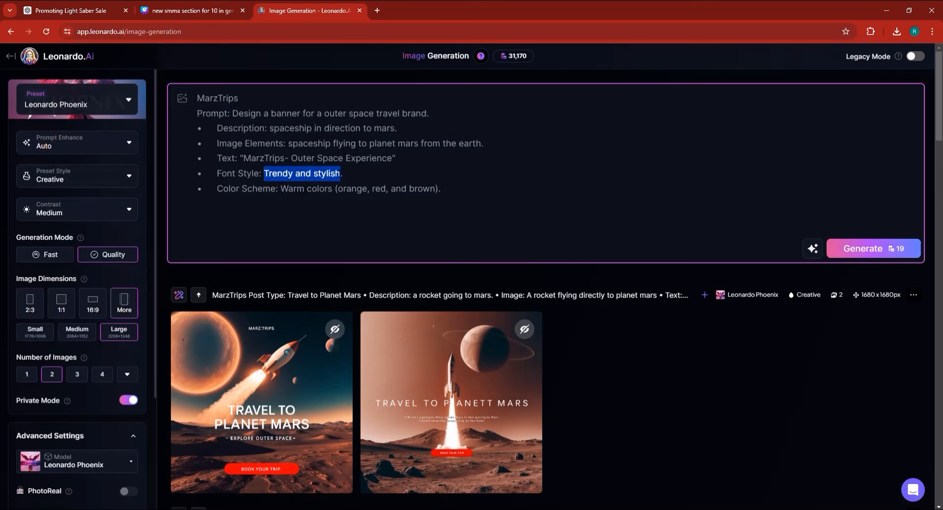
key("BackSpace")
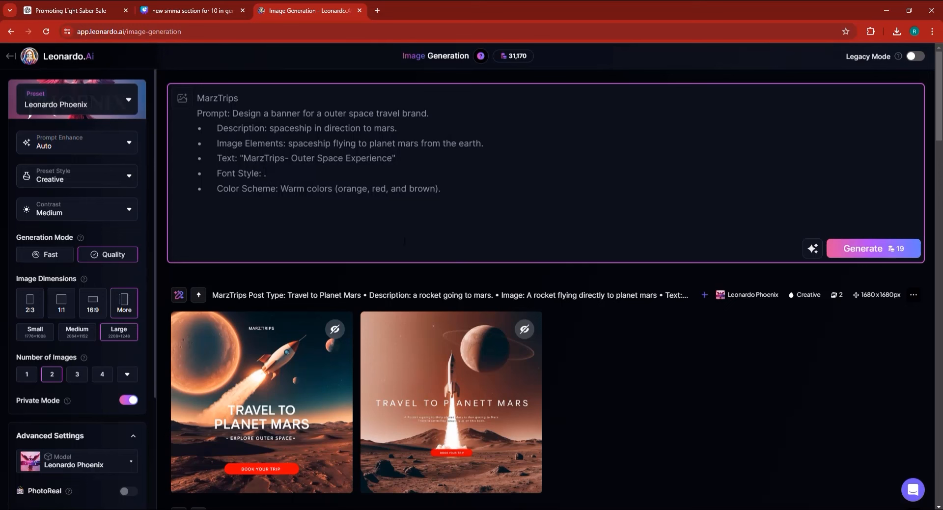
type("Modern and High Tech.")
Set the prompt's Color Scheme to "Space and galaxy colors" and generate the MarzTrips banner images
double_click(293, 189)
type("S")
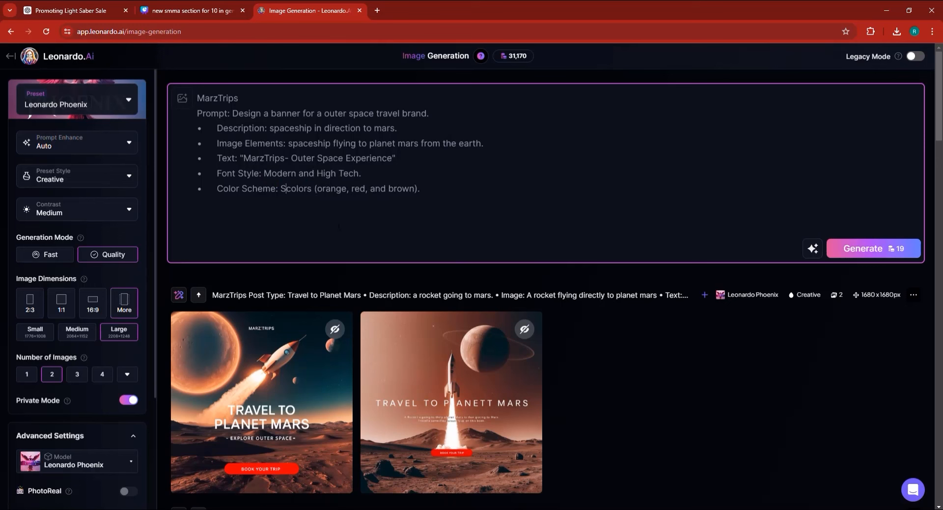
type("pace and galaxy colors .")
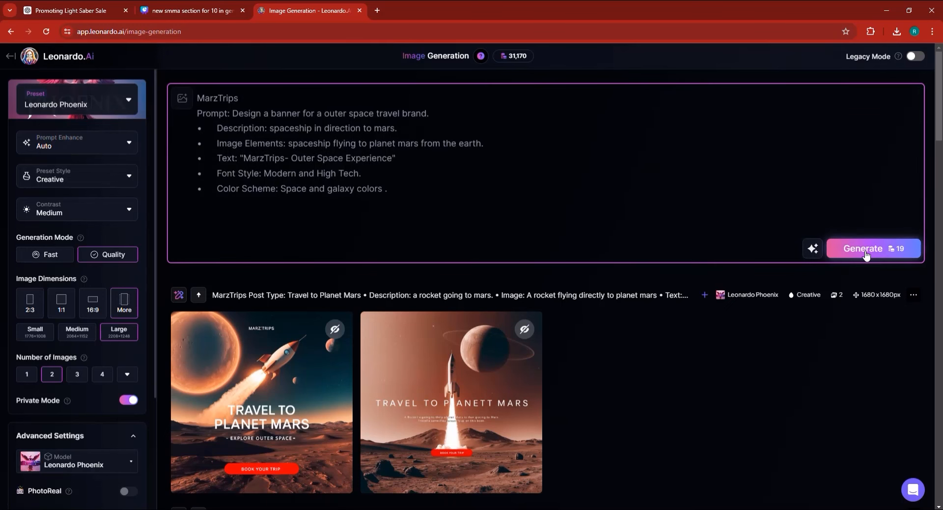
left_click(866, 248)
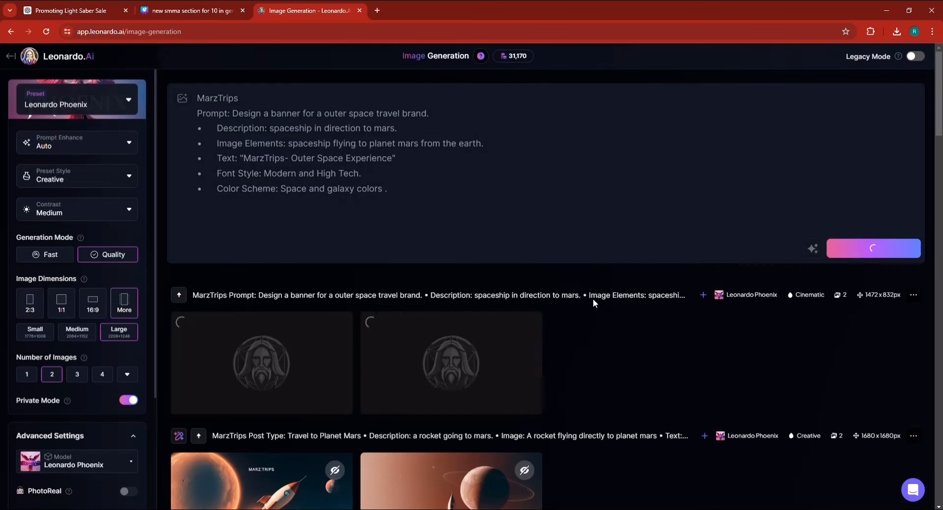
Run background removal on the second of the two wide Creative-style MarzTrips rocket images
scroll(326, 332, "down", 5)
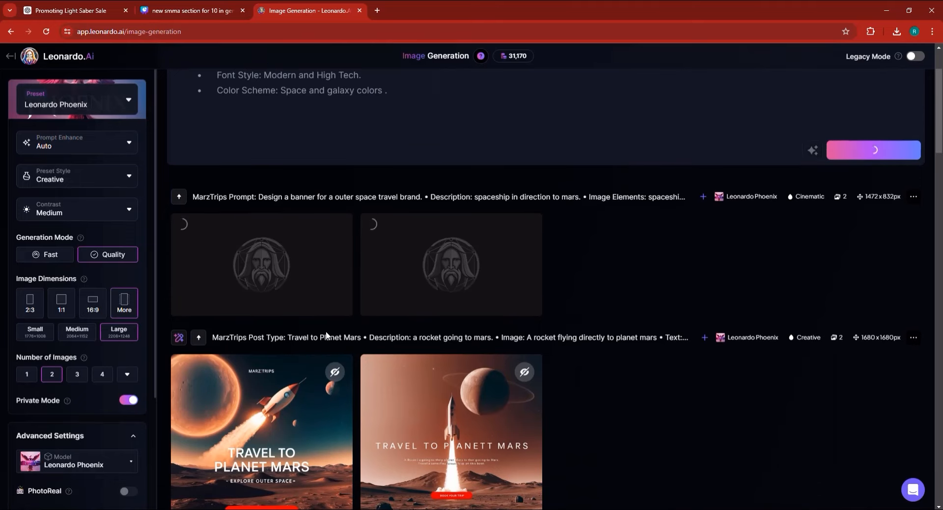
scroll(326, 334, "down", 3)
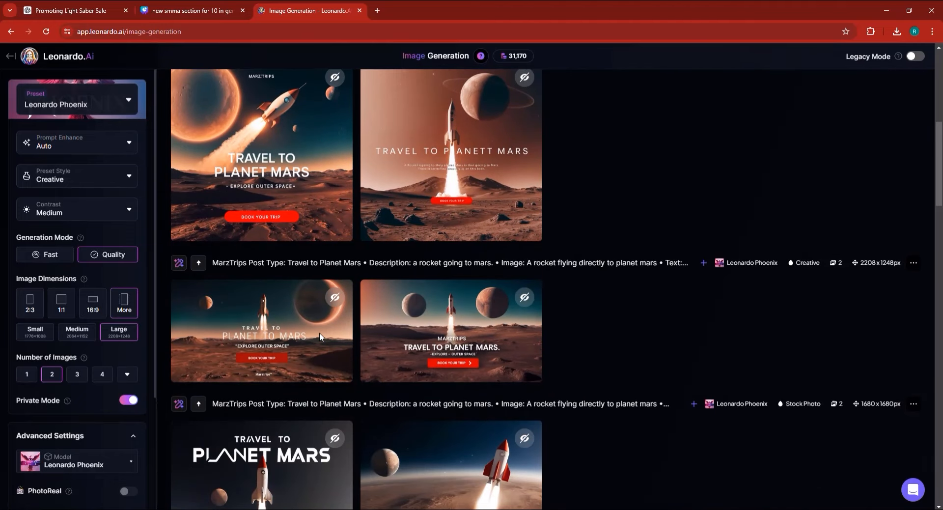
left_click(434, 343)
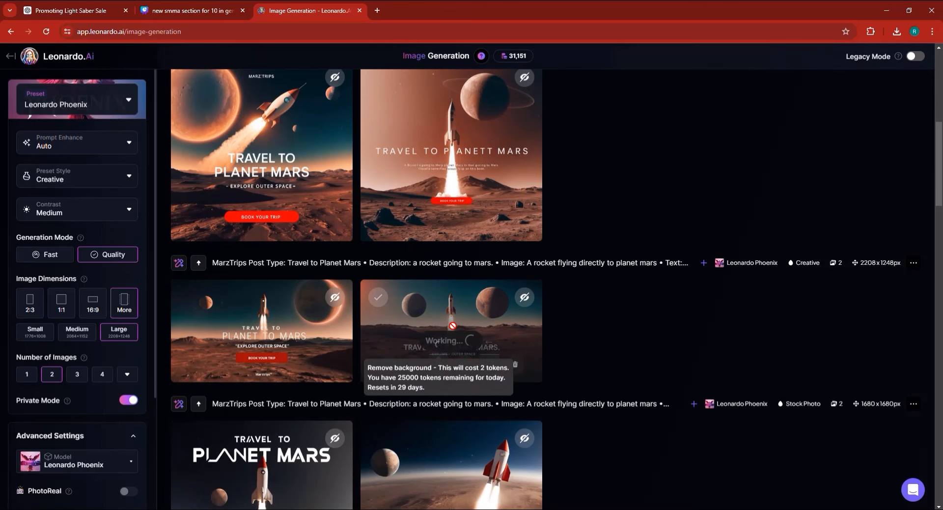
View both wide 2208x1248 MarzTrips rocket images enlarged, one after the other, and examine their text and call-to-action button
mouse_move(276, 334)
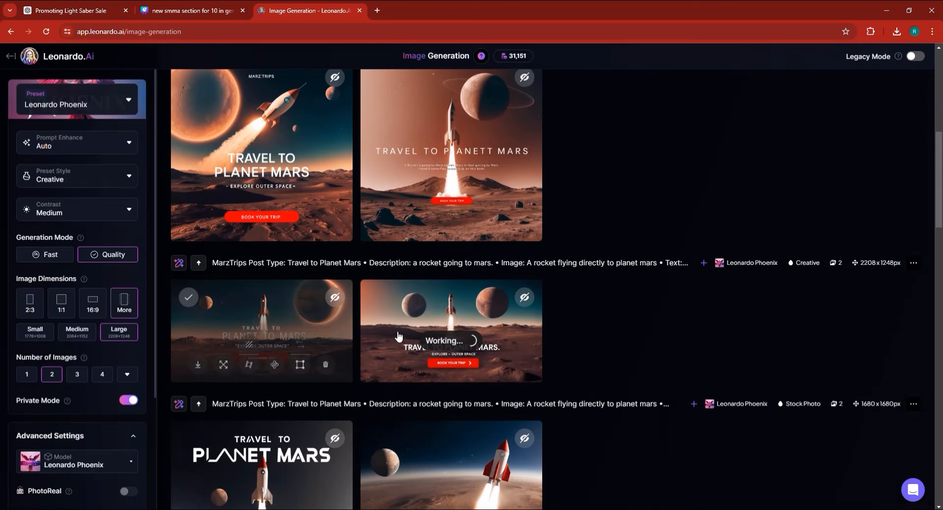
left_click(276, 322)
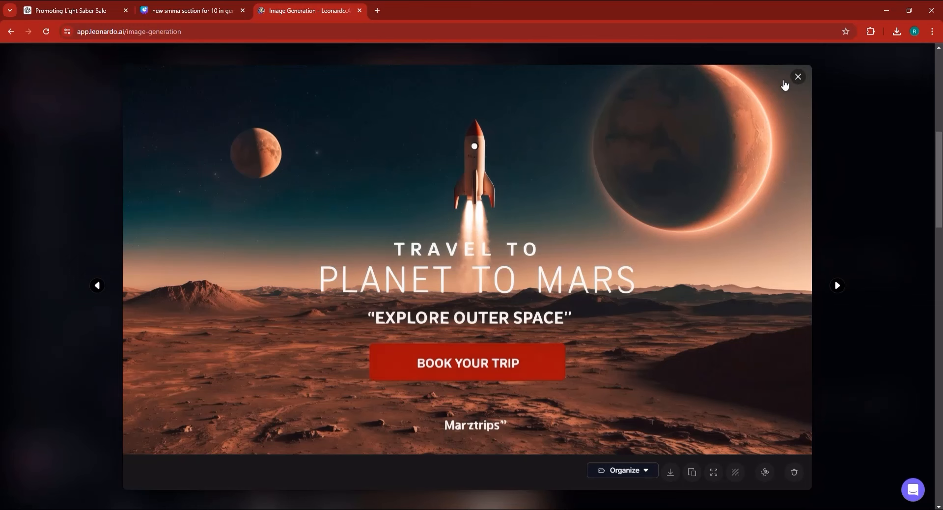
key("Escape")
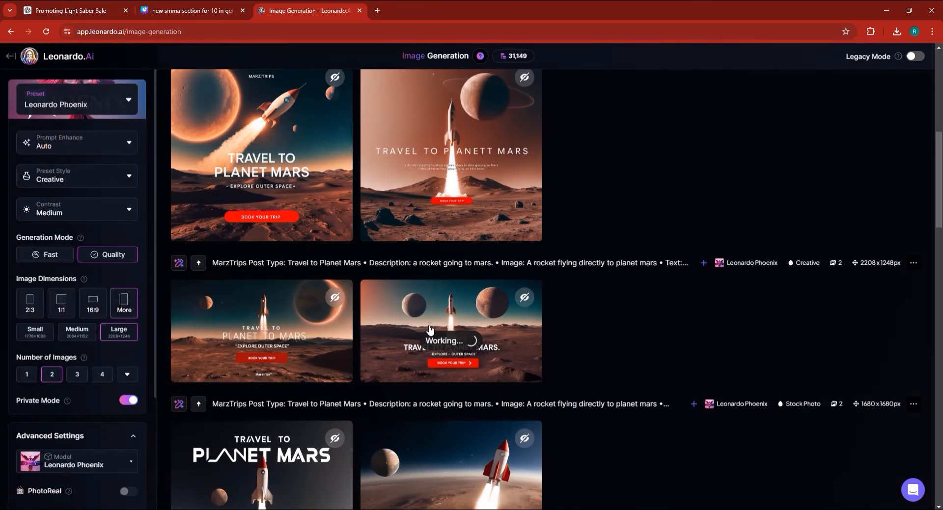
left_click(454, 327)
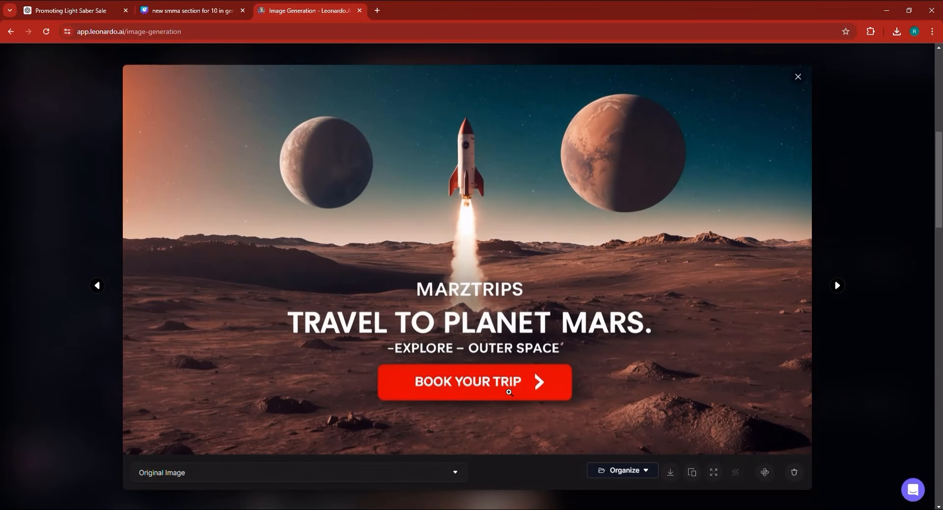
left_click(859, 358)
View both square Creative-style MarzTrips images enlarged to examine their text, and return to the newly generated banners
scroll(616, 330, "up", 2)
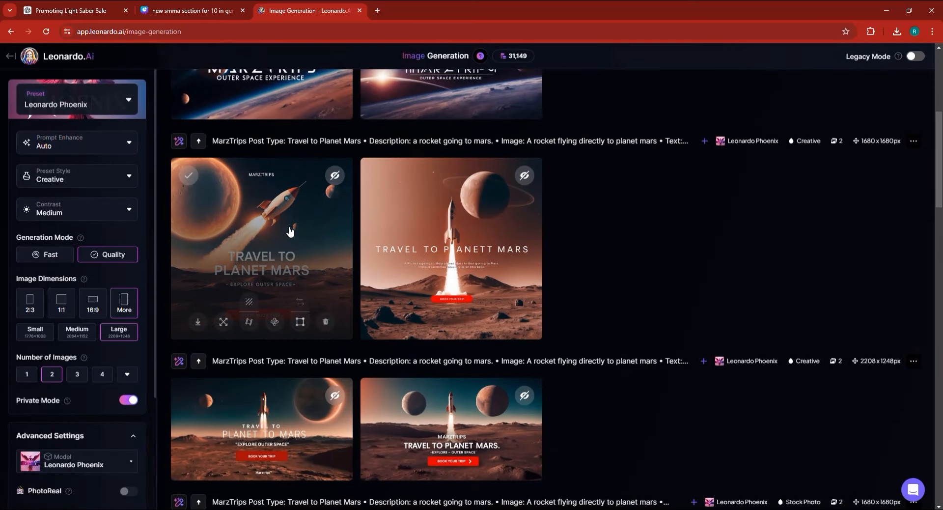
left_click(290, 231)
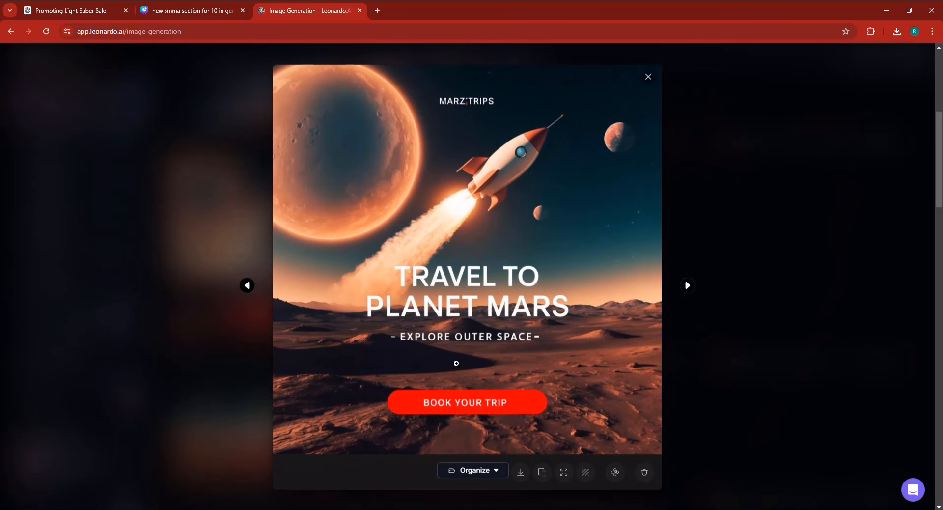
left_click(648, 77)
left_click(422, 245)
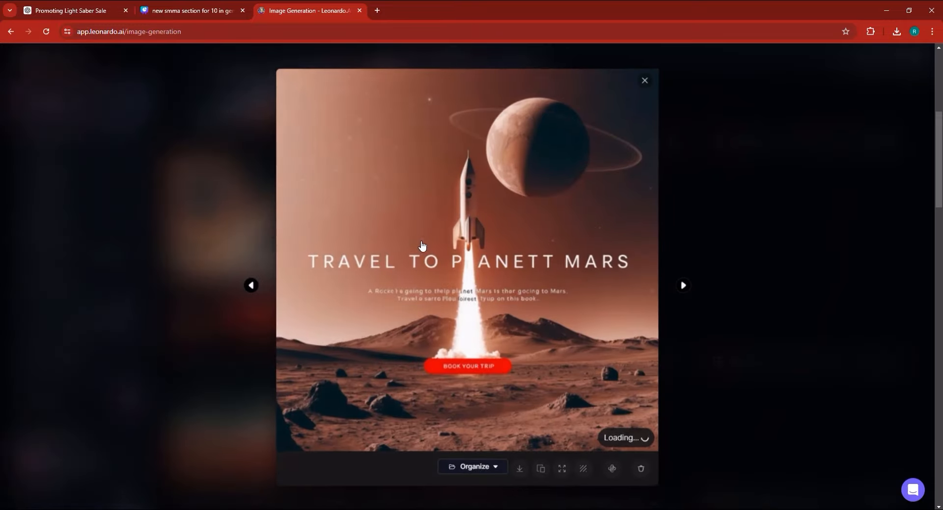
left_click(648, 78)
scroll(554, 300, "up", 5)
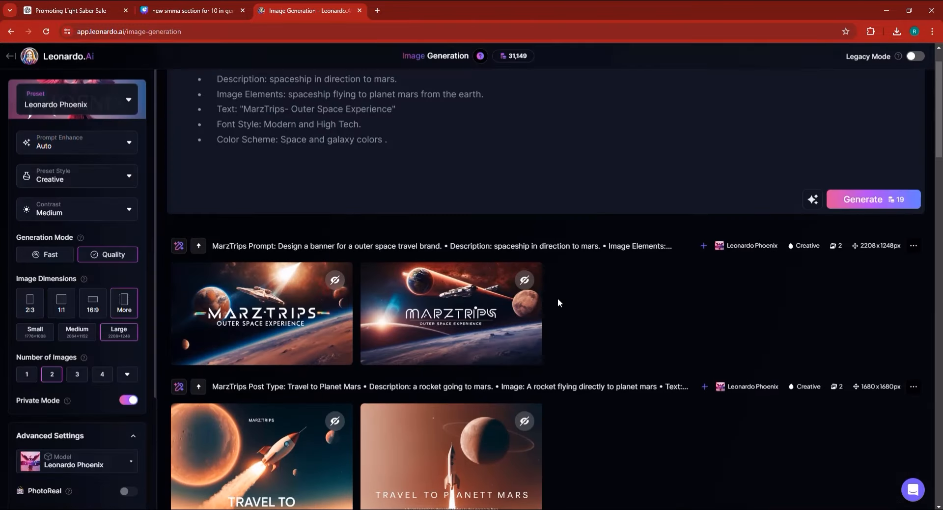
View both new 2208x1248 MarzTrips spaceship banners enlarged, one after the other, and examine their title and tagline text
left_click(269, 298)
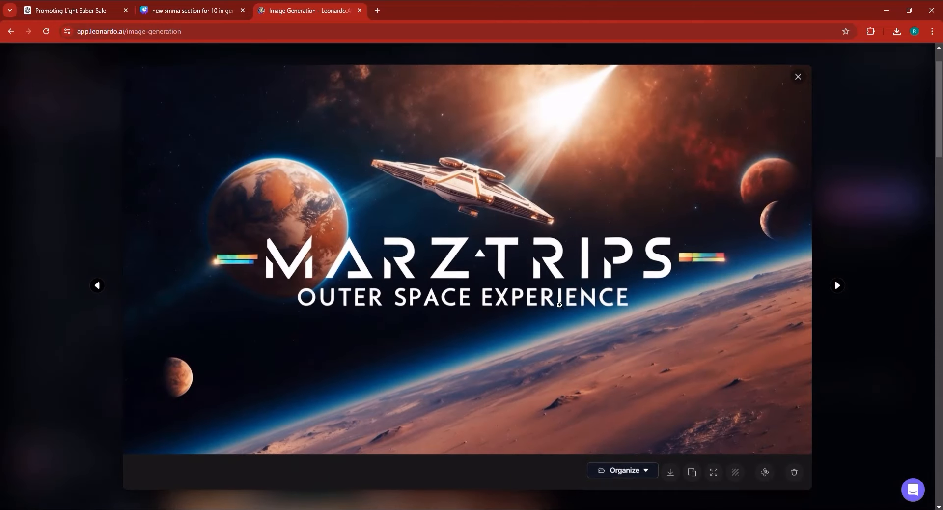
left_click(888, 315)
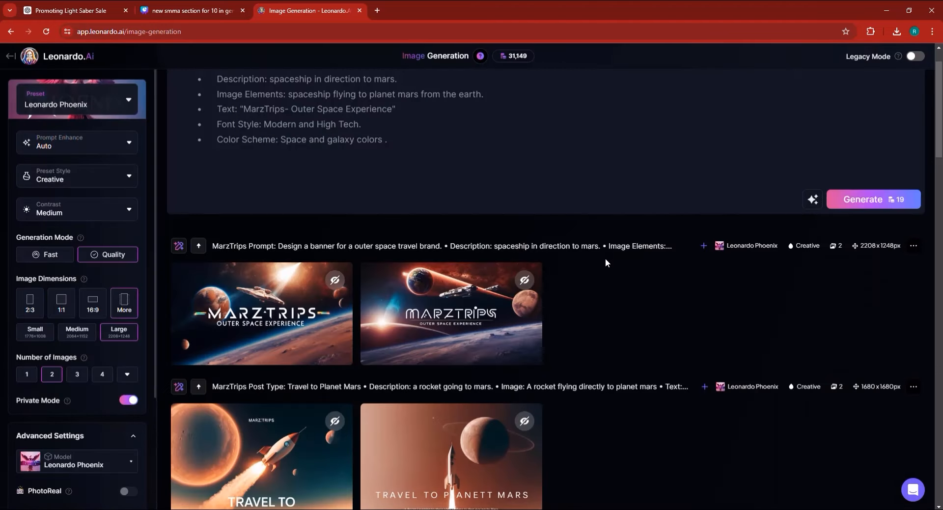
left_click(458, 298)
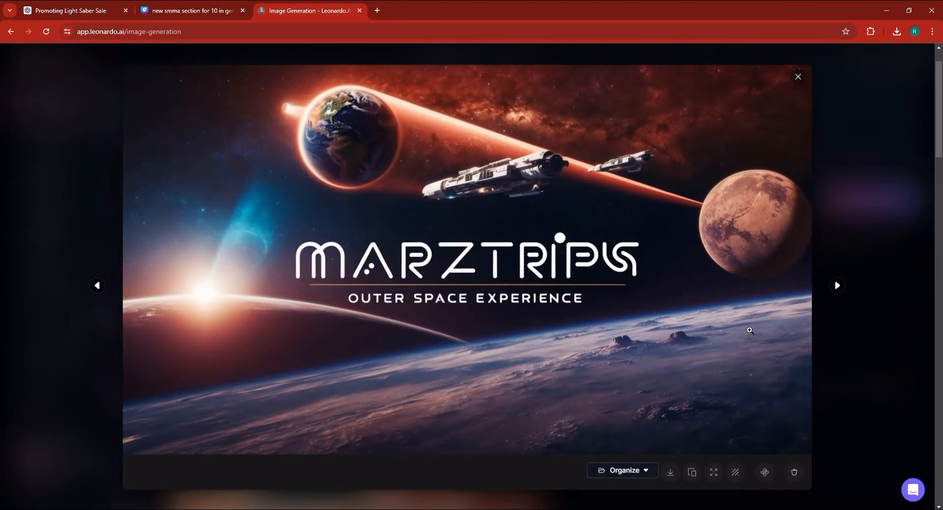
left_click(886, 317)
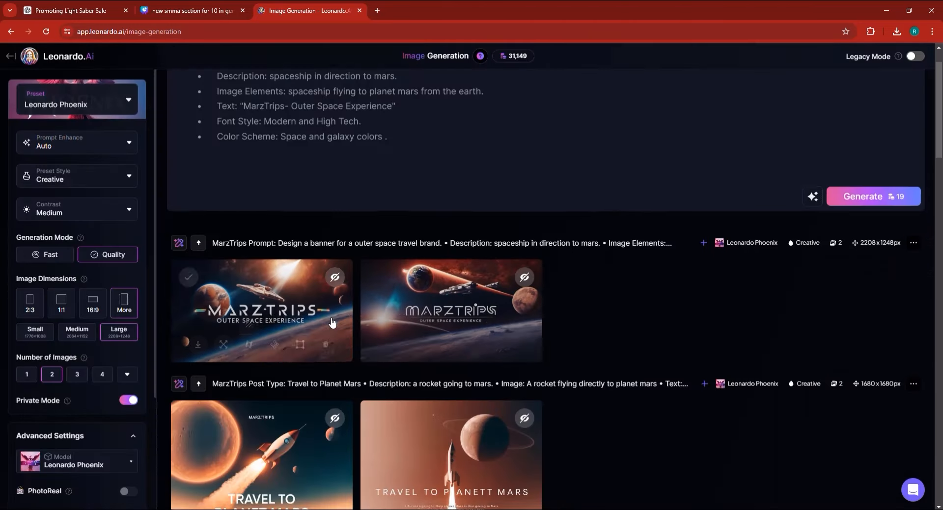
Download the new MarzTrips spaceship banners and look through the earlier Creative and Stock Photo rocket images
scroll(334, 322, "up", 2)
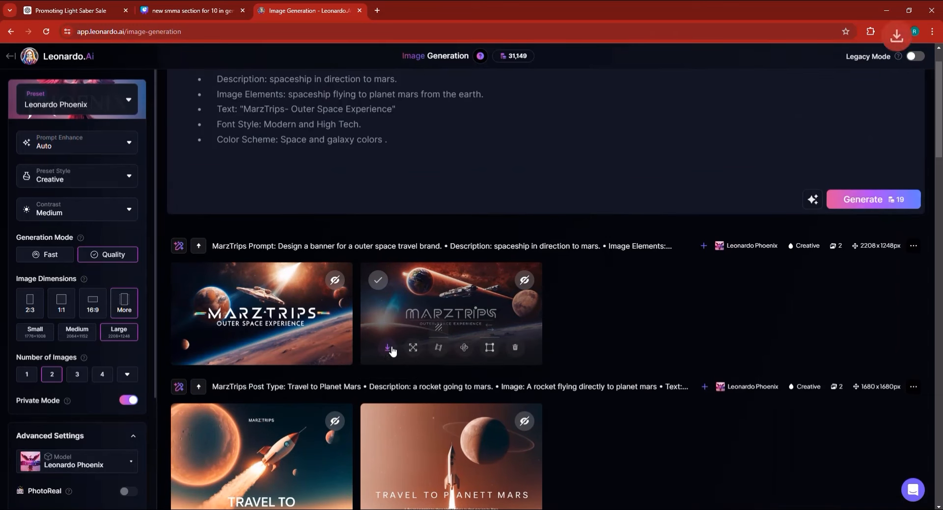
scroll(255, 308, "down", 7)
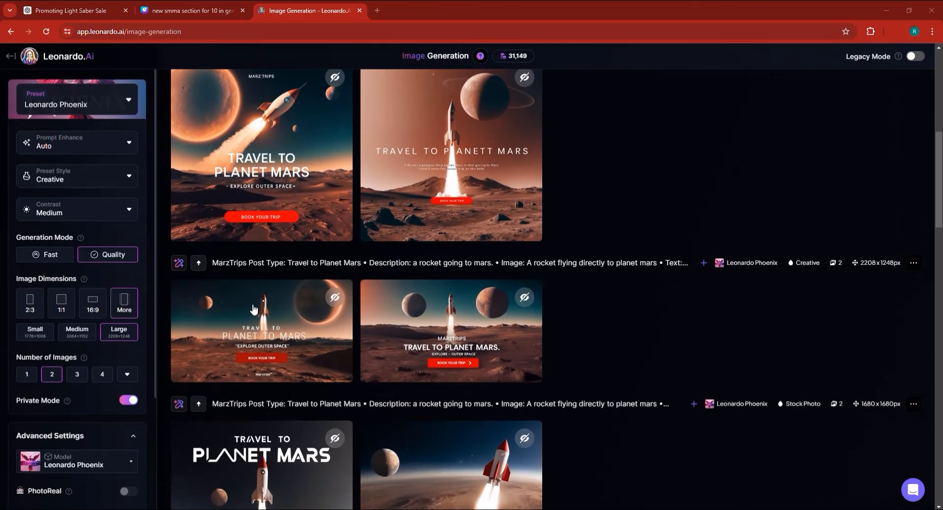
scroll(256, 309, "down", 4)
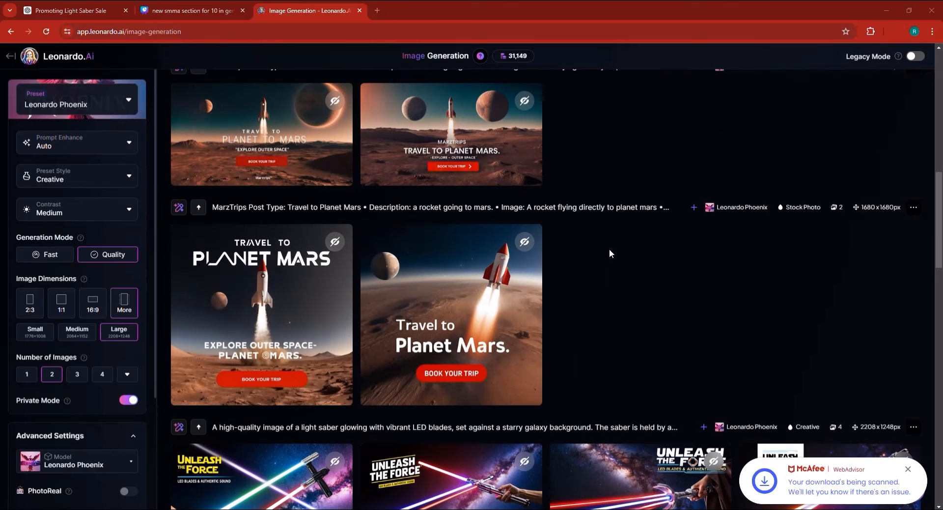
scroll(674, 285, "up", 1)
scroll(675, 282, "up", 3)
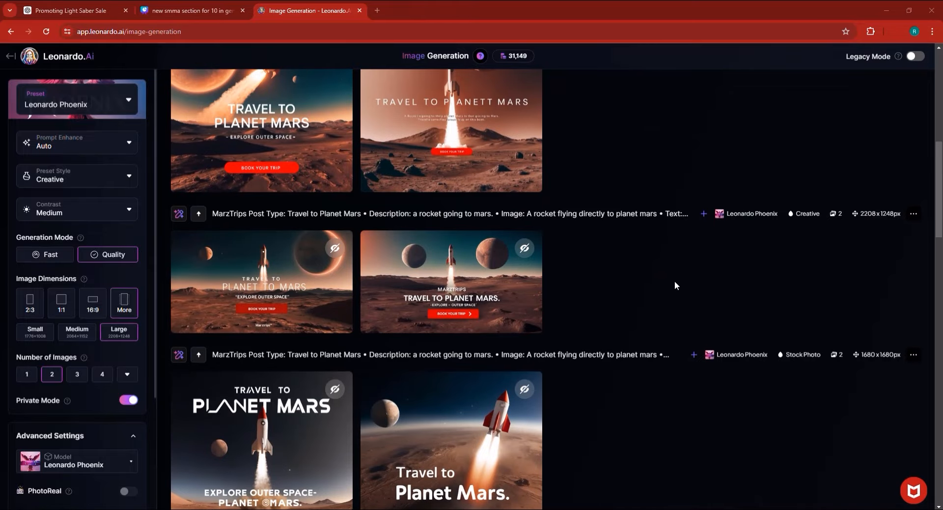